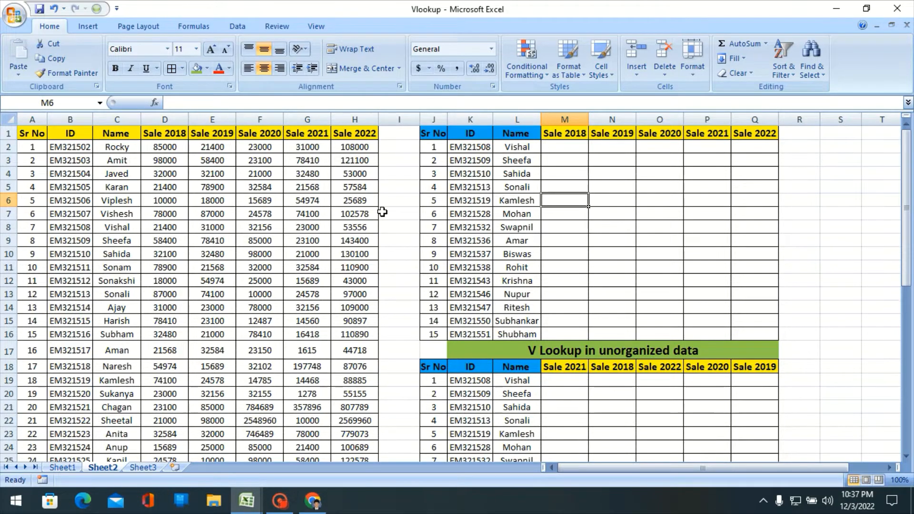
# - Examine the source sales table in columns A to H and the empty Sale 2018 to Sale 2022 columns of the upper lookup table
pyautogui.press('Up')
pyautogui.press('Up')
pyautogui.press('Up')
pyautogui.press('Up')
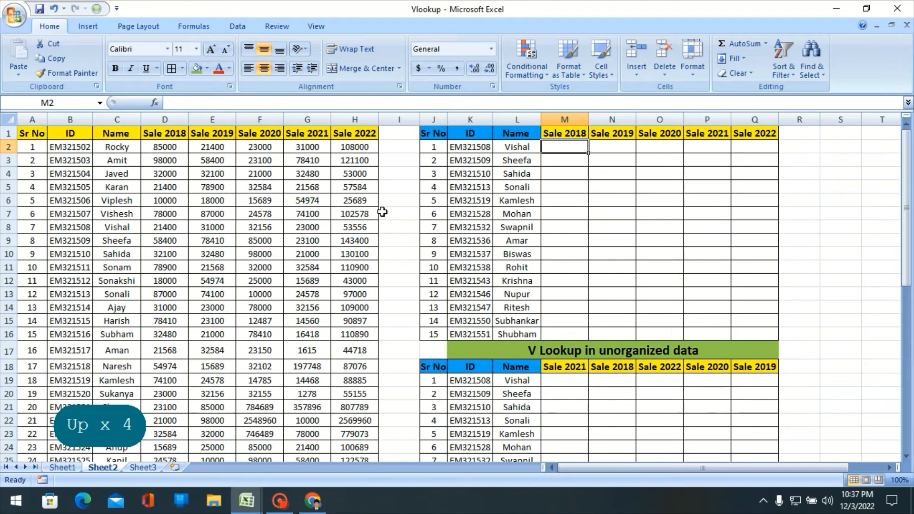
pyautogui.hotkey('shift', 'Right')
pyautogui.hotkey('shift', 'Right')
pyautogui.hotkey('shift', 'Right')
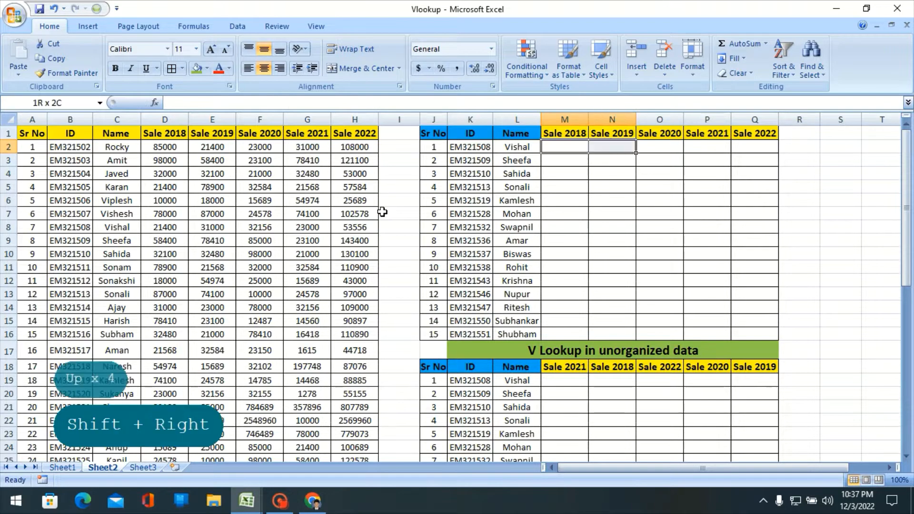
pyautogui.hotkey('shift', 'Right')
pyautogui.press('Left')
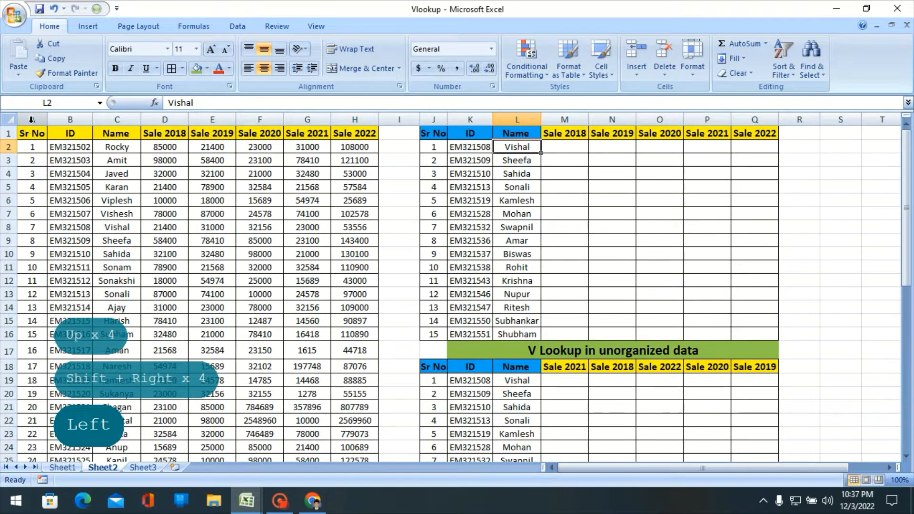
pyautogui.moveTo(32, 119); pyautogui.dragTo(376, 127)
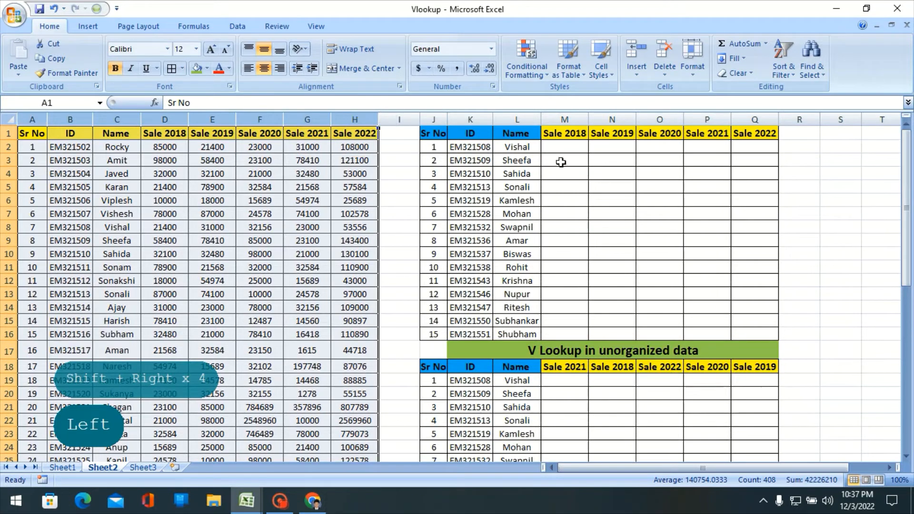
pyautogui.click(563, 161)
pyautogui.moveTo(567, 119); pyautogui.dragTo(762, 138)
pyautogui.click(707, 151)
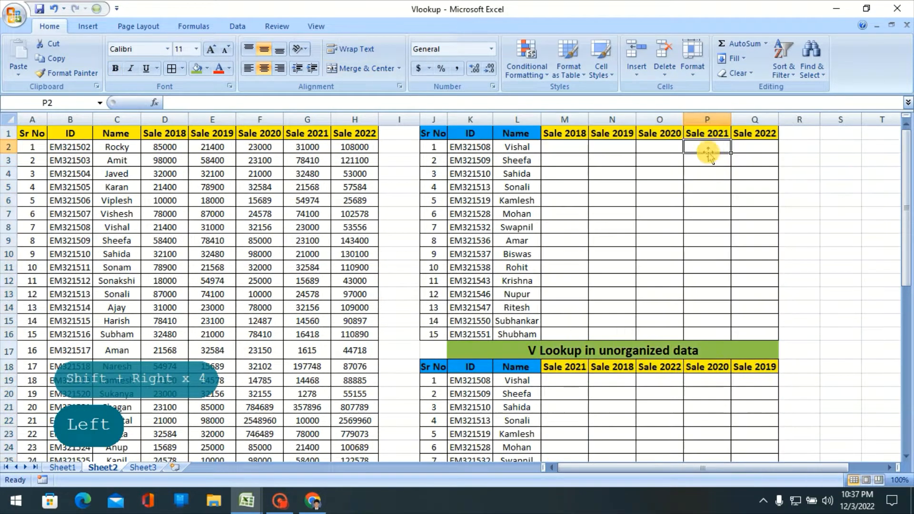
pyautogui.click(564, 152)
pyautogui.moveTo(564, 151); pyautogui.dragTo(754, 149)
pyautogui.click(576, 152)
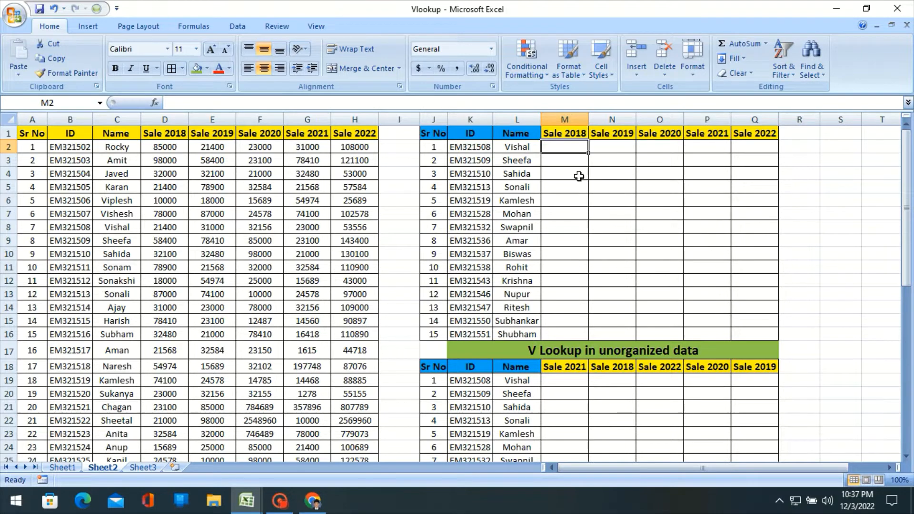
# - Start a VLOOKUP formula across M2:Q2 with the name in column L as lookup value, locking only its column as $L2
pyautogui.hotkey('shift', 'Right')
pyautogui.hotkey('shift', 'Right')
pyautogui.hotkey('shift', 'Right')
pyautogui.hotkey('shift', 'Right')
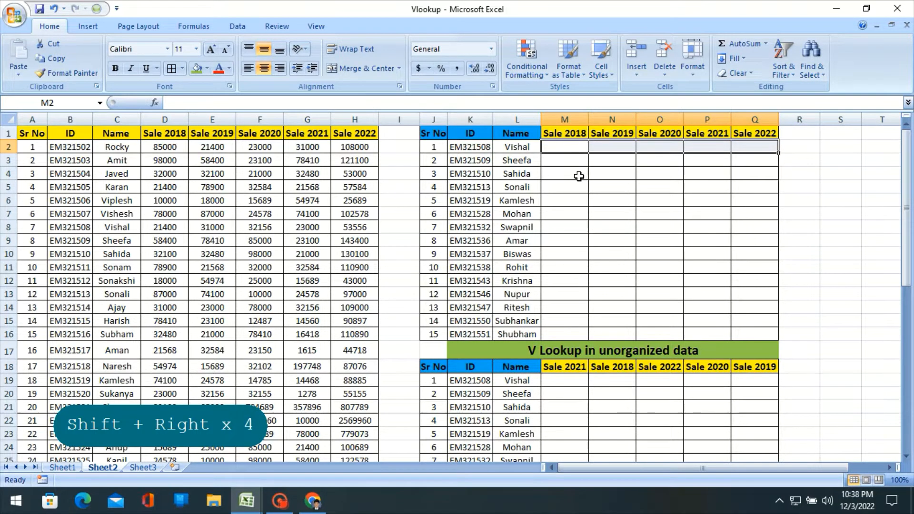
pyautogui.write('=')
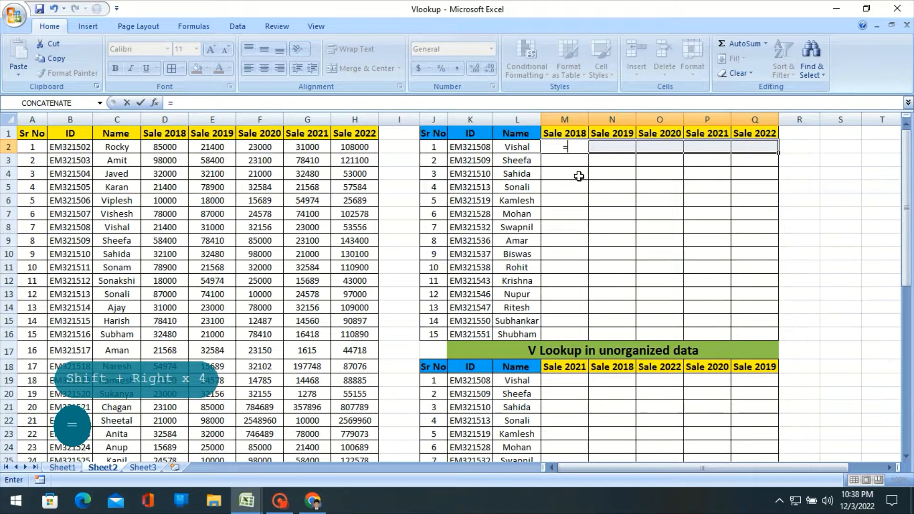
pyautogui.write('vloo')
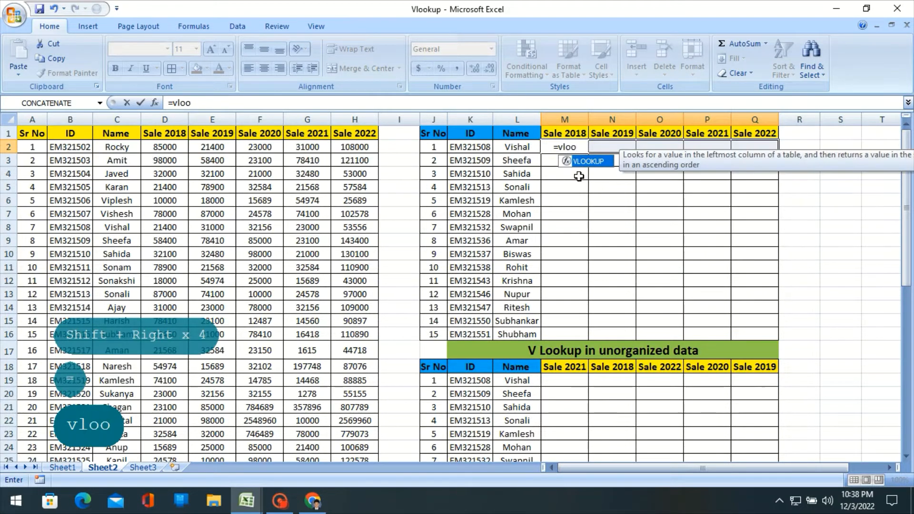
pyautogui.press('Tab')
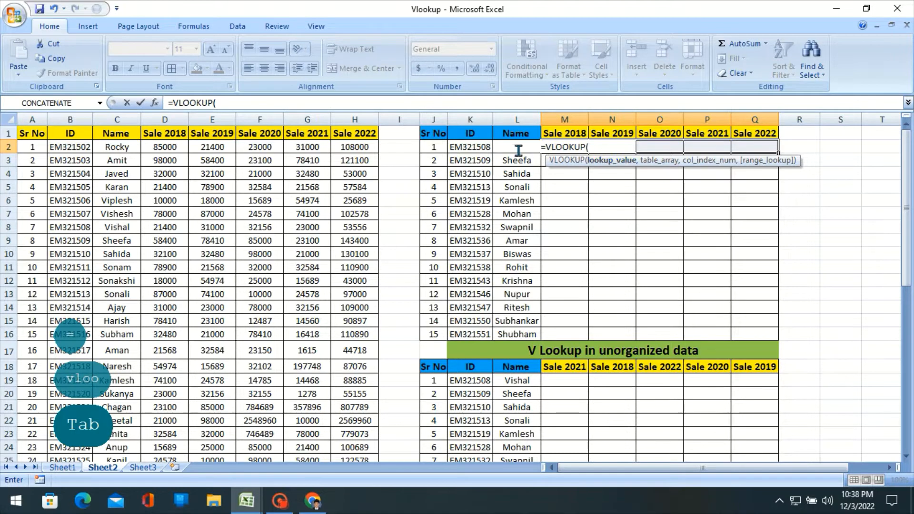
pyautogui.click(490, 148)
pyautogui.press('Right')
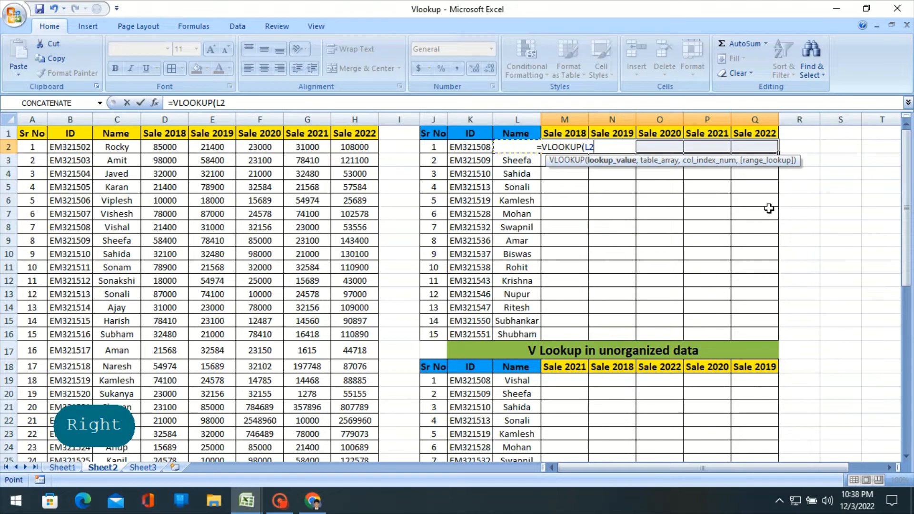
pyautogui.press('F4')
pyautogui.press('F4')
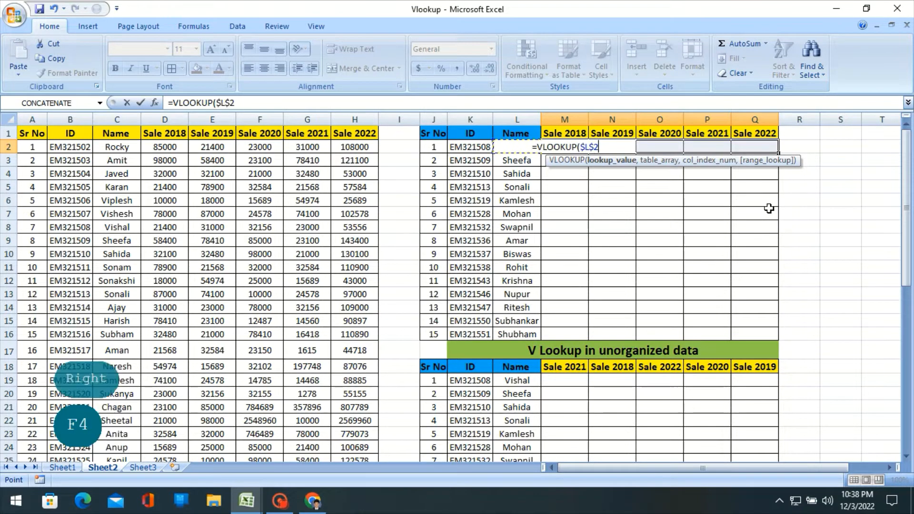
pyautogui.press('F4')
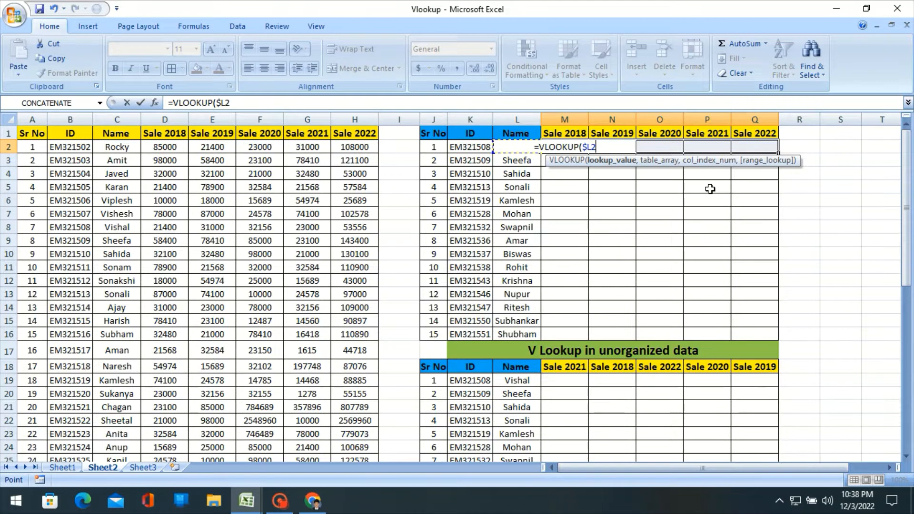
# - Set the VLOOKUP table array to the source columns from Name to Sale 2022 as the absolute reference $C:$H
pyautogui.write(',')
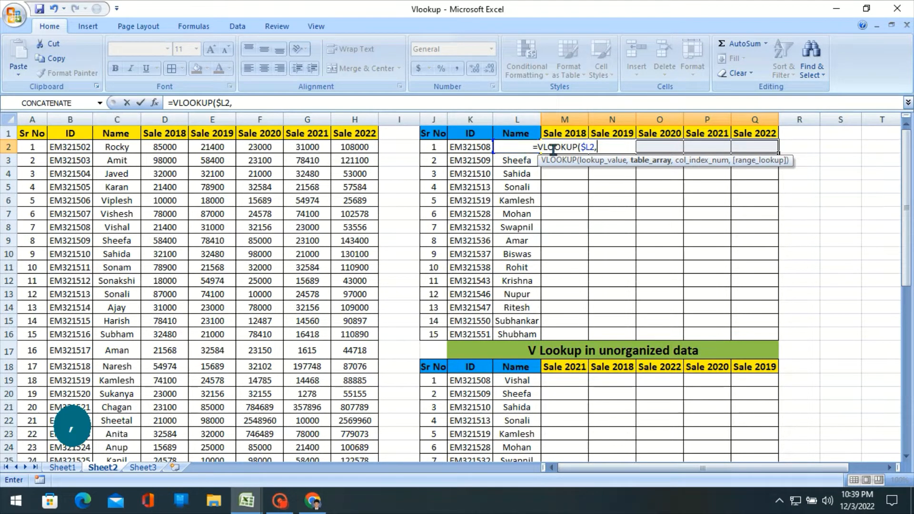
pyautogui.click(125, 119)
pyautogui.hotkey('shift', 'Right')
pyautogui.hotkey('shift', 'Right')
pyautogui.hotkey('shift', 'Right')
pyautogui.hotkey('shift', 'Right')
pyautogui.hotkey('shift', 'Right')
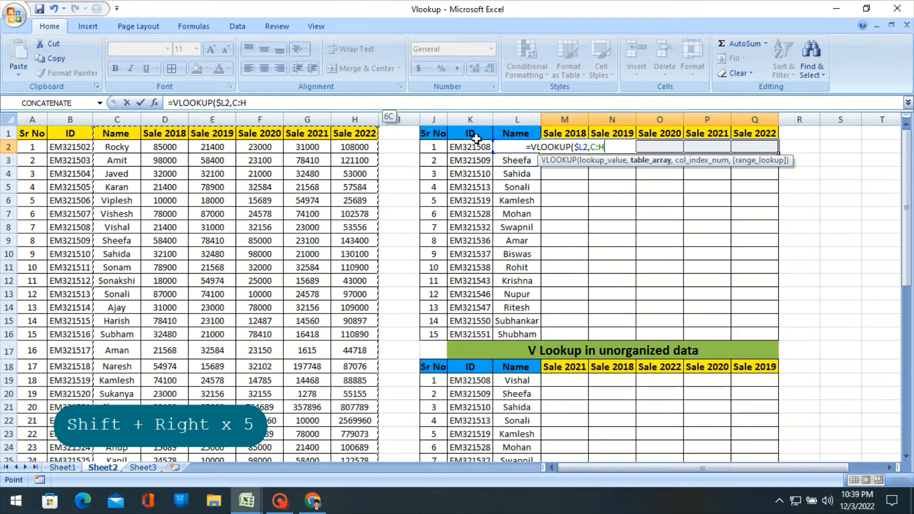
pyautogui.press('F4')
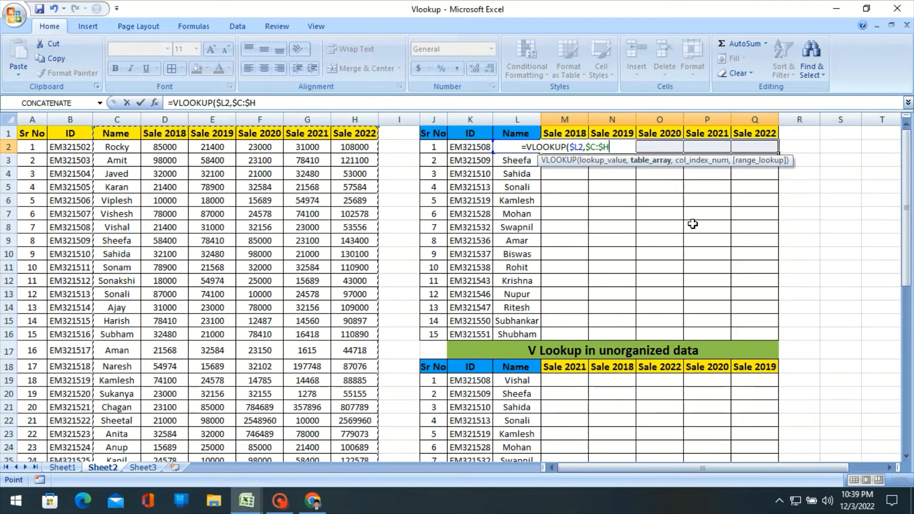
# - Use COLUMNS($C$1:D1) as the column index argument, with only the range's starting cell made absolute
pyautogui.write(',')
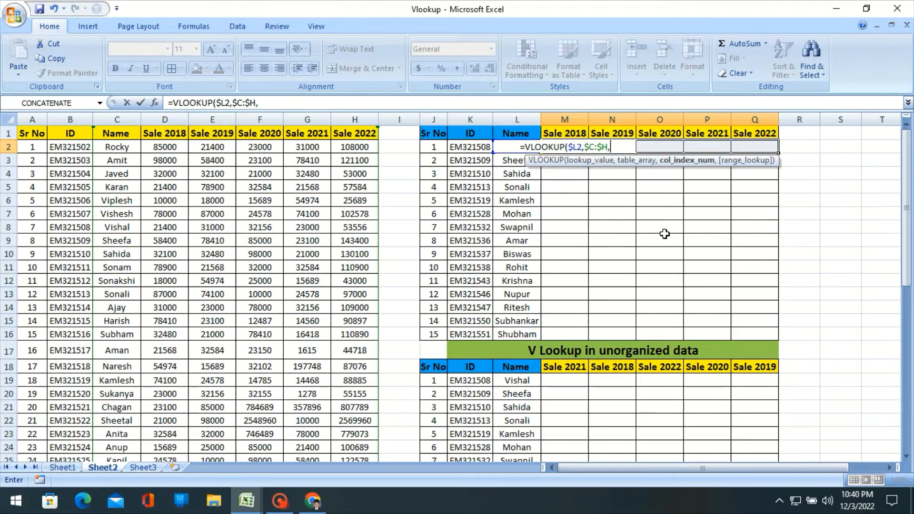
pyautogui.write('colum')
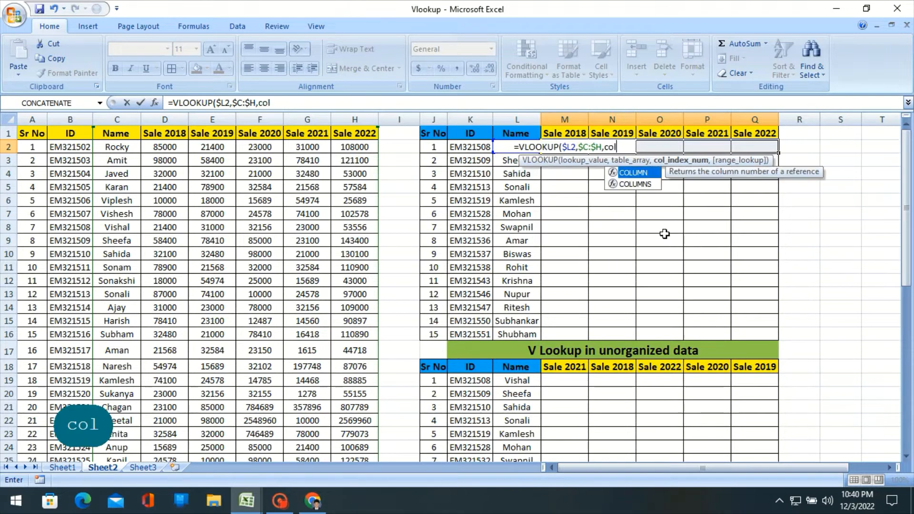
pyautogui.click(643, 185)
pyautogui.press('Tab')
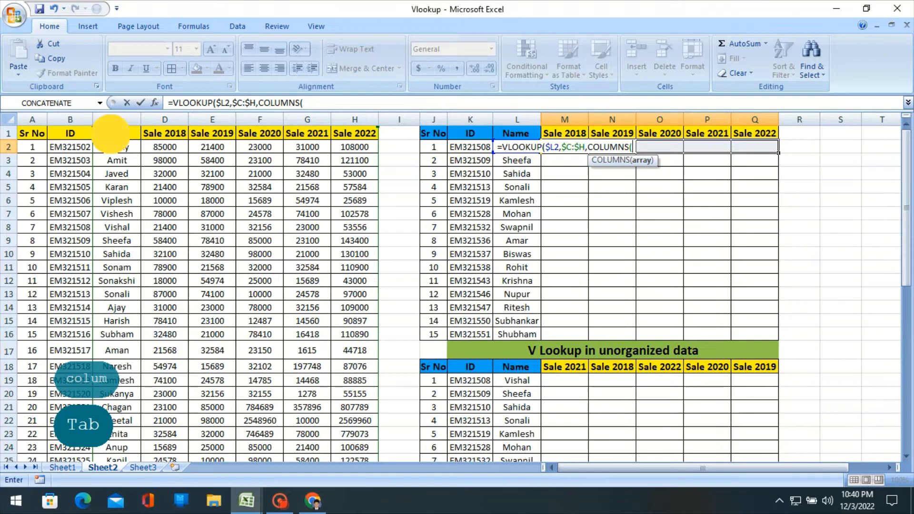
pyautogui.click(111, 135)
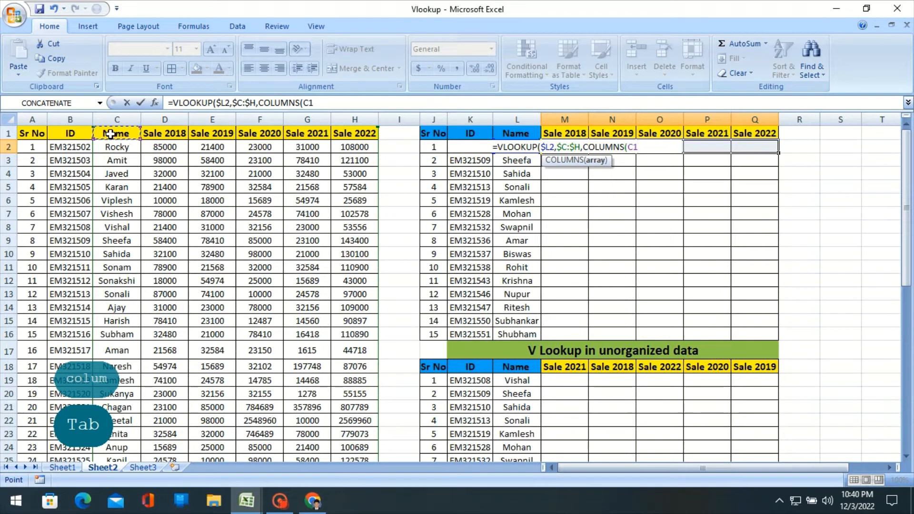
pyautogui.hotkey('shift', 'Right')
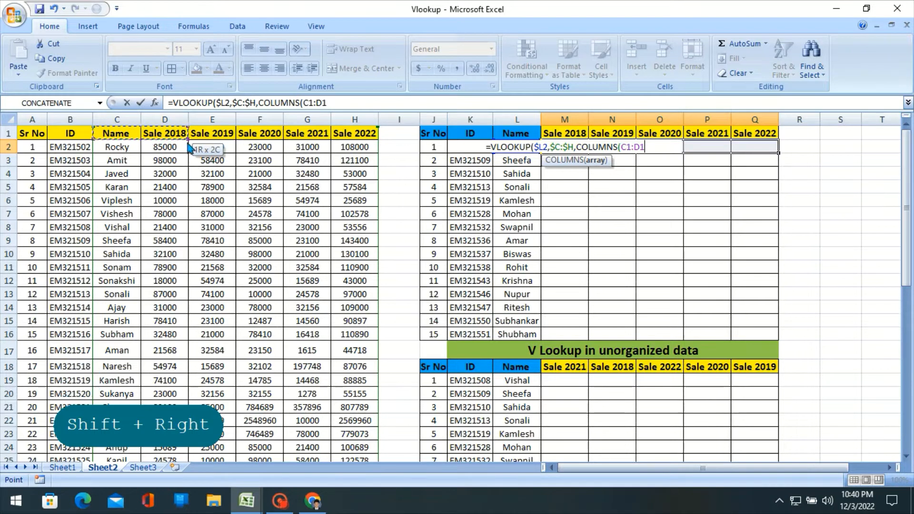
pyautogui.click(625, 146)
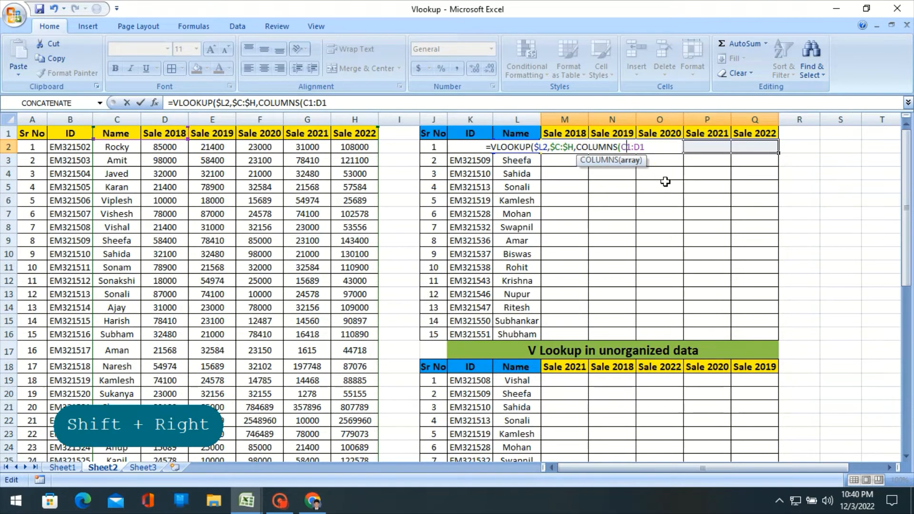
pyautogui.press('F4')
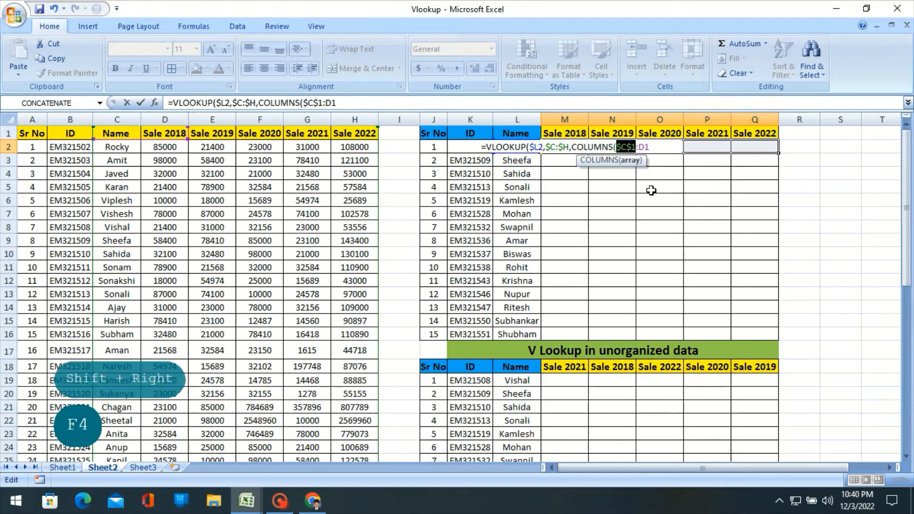
pyautogui.click(650, 146)
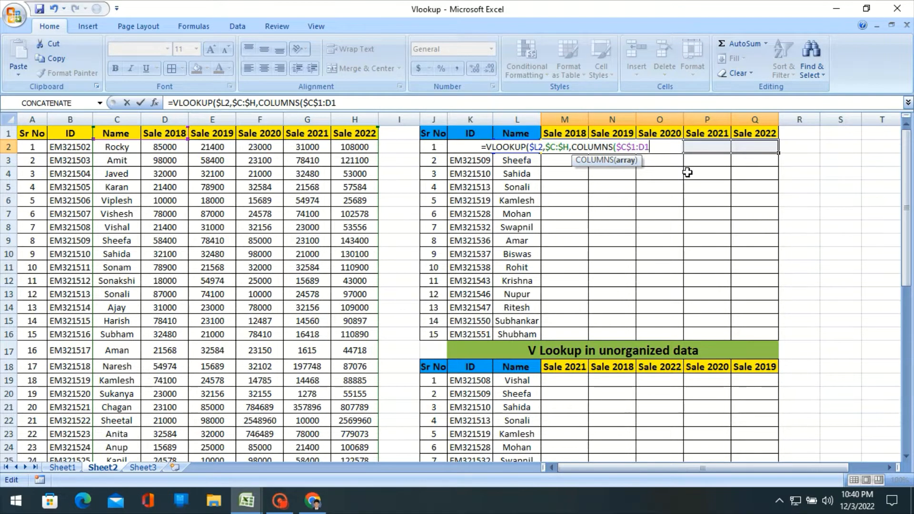
pyautogui.write(')')
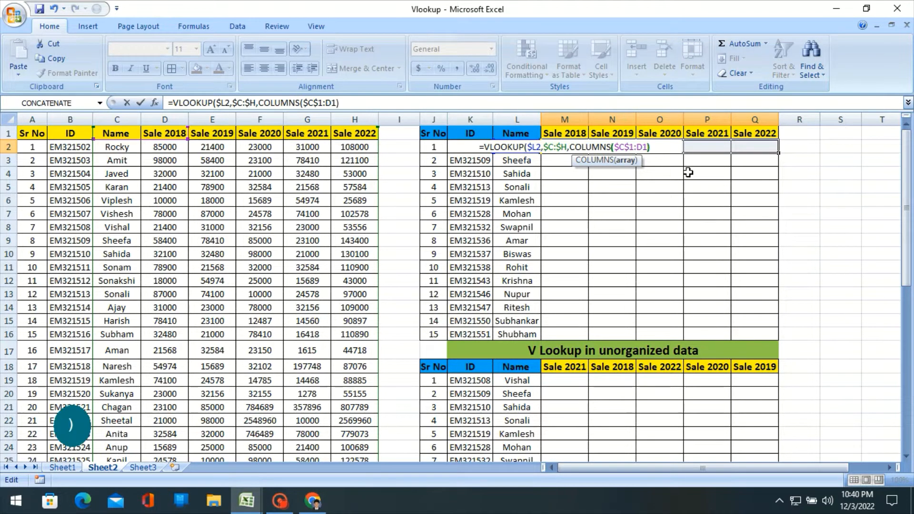
pyautogui.write(',')
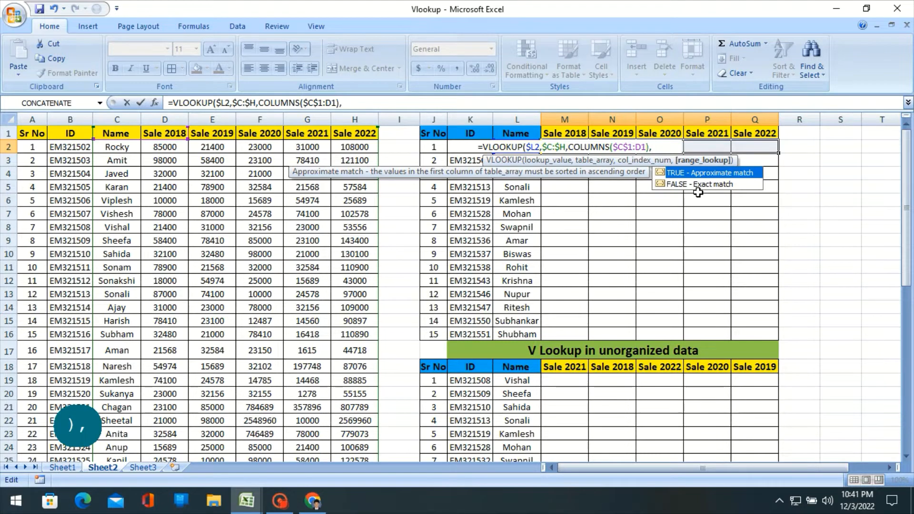
pyautogui.write('0')
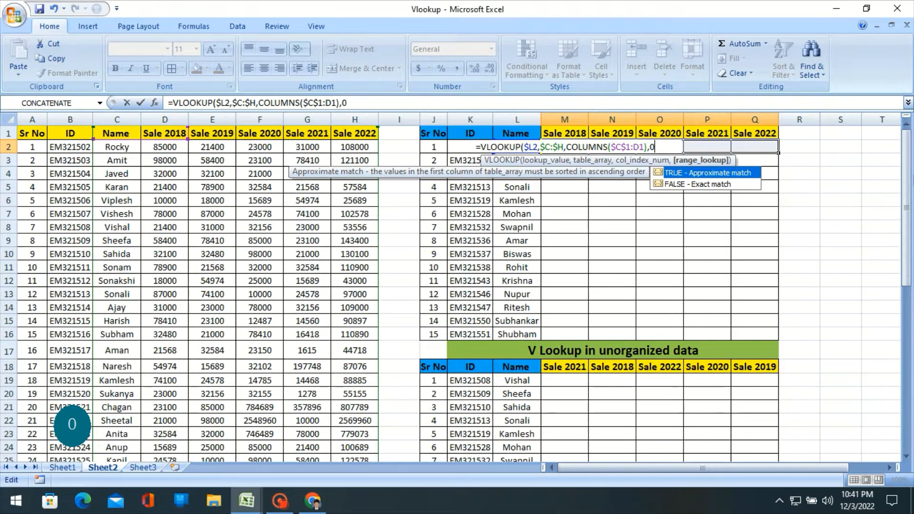
# - Set the range lookup to 0 and enter the formula in all selected cells M2:Q2, accepting the proposed closing parenthesis
pyautogui.hotkey('ctrl', 'Return')
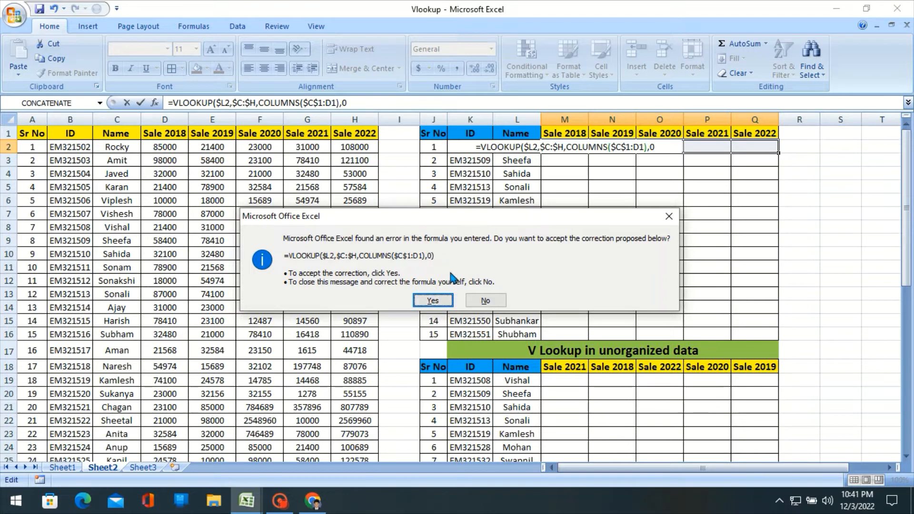
pyautogui.click(439, 305)
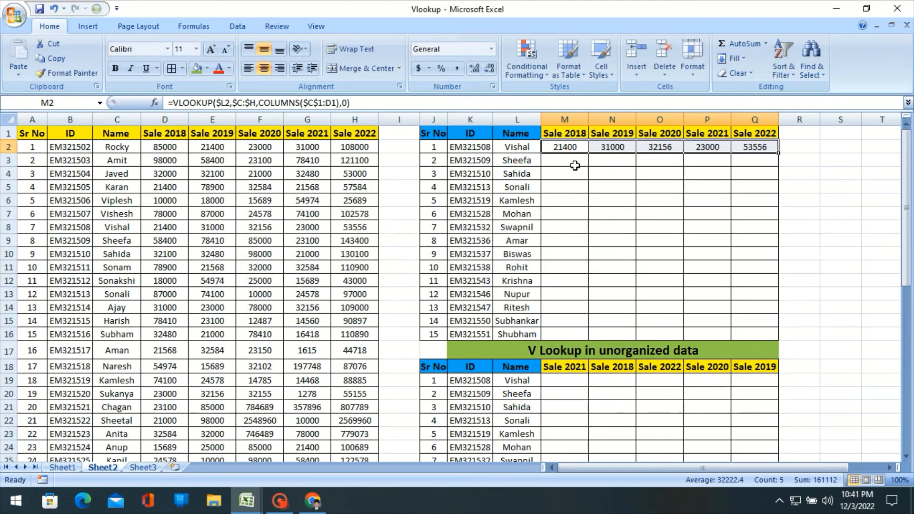
# - Check the looked-up sales values in row 2 against the matching employee's row in the source table
pyautogui.click(575, 165)
pyautogui.click(571, 147)
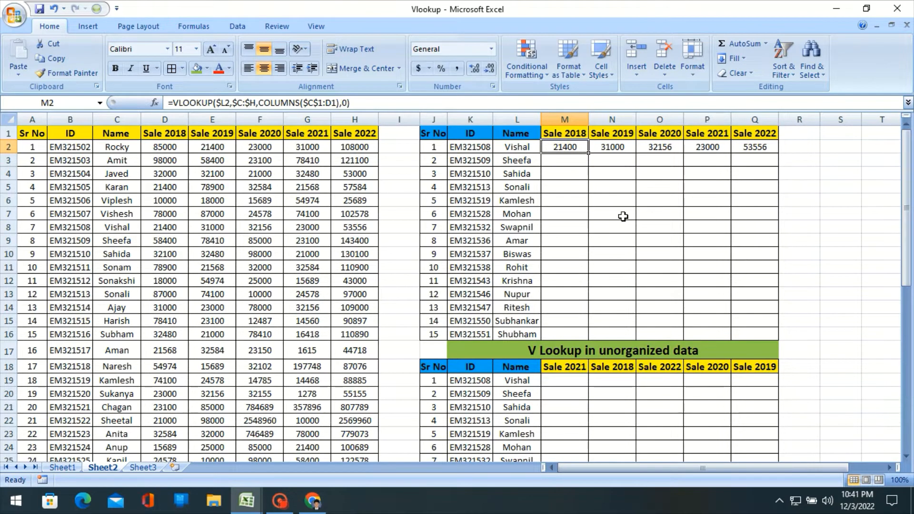
pyautogui.click(171, 231)
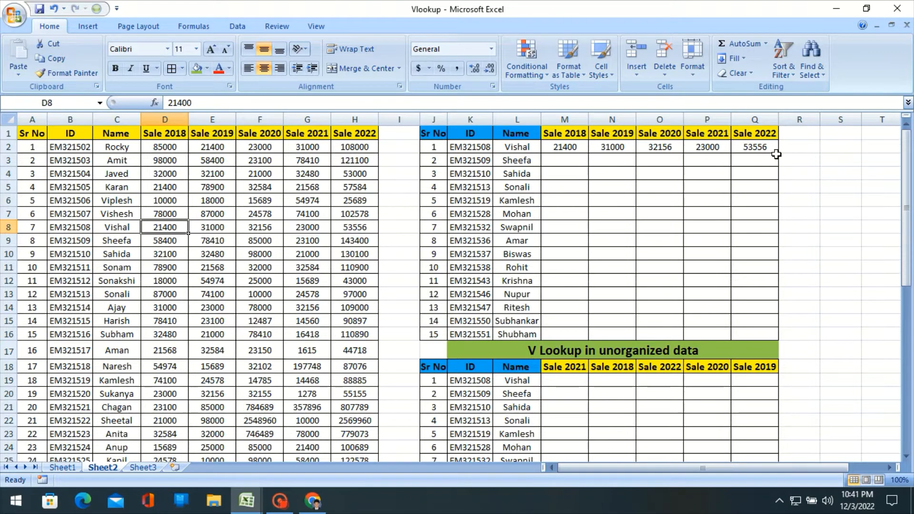
pyautogui.click(760, 150)
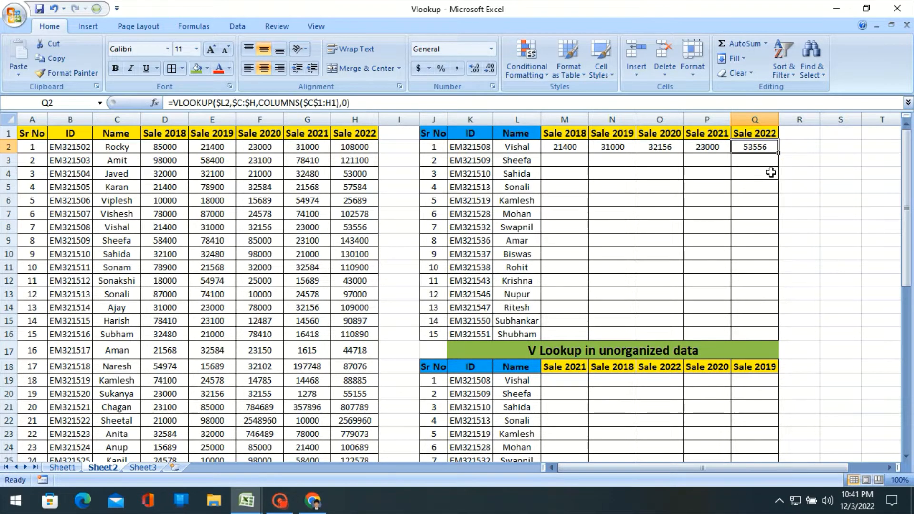
# - Fill the VLOOKUP formulas from M2:Q2 down to row 16 for all 15 employees in the upper table
pyautogui.click(567, 145)
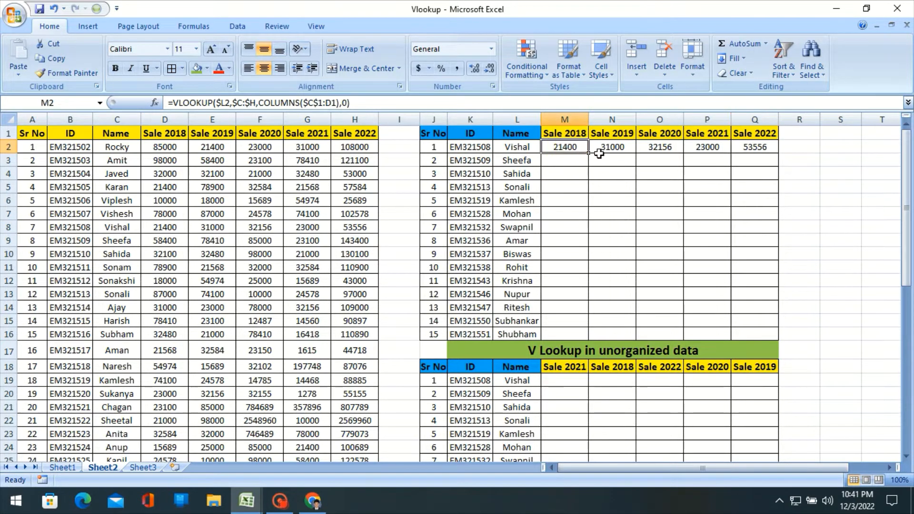
pyautogui.hotkey('shift', 'Right')
pyautogui.hotkey('shift', 'Right')
pyautogui.hotkey('shift', 'Right')
pyautogui.hotkey('shift', 'Right')
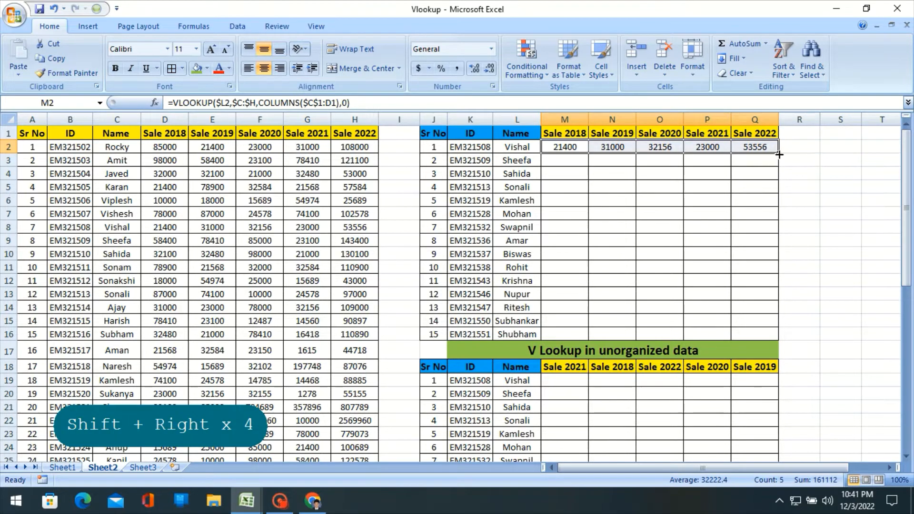
pyautogui.moveTo(779, 155); pyautogui.dragTo(805, 336)
pyautogui.click(757, 293)
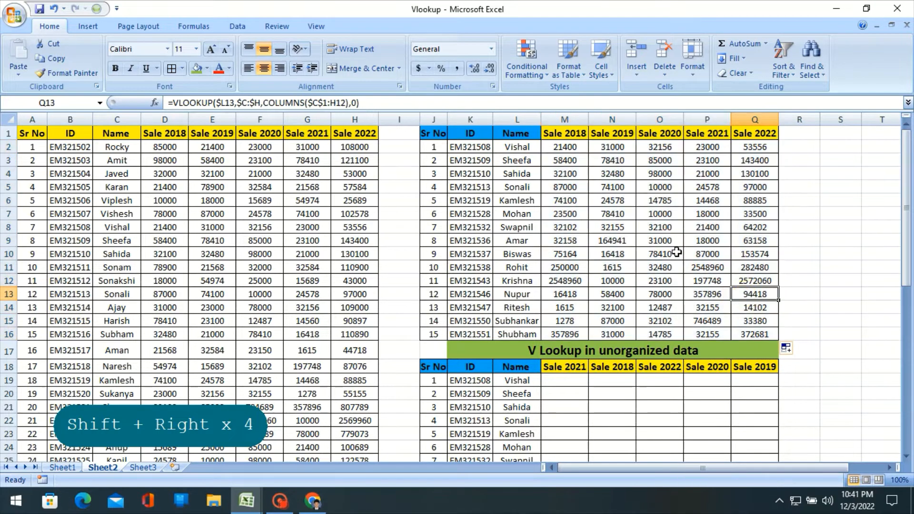
# - Compare the last employee's looked-up sales in row 16 of the upper table with the matching source record in row 51
pyautogui.scroll(-2, 677, 252)
pyautogui.click(510, 256)
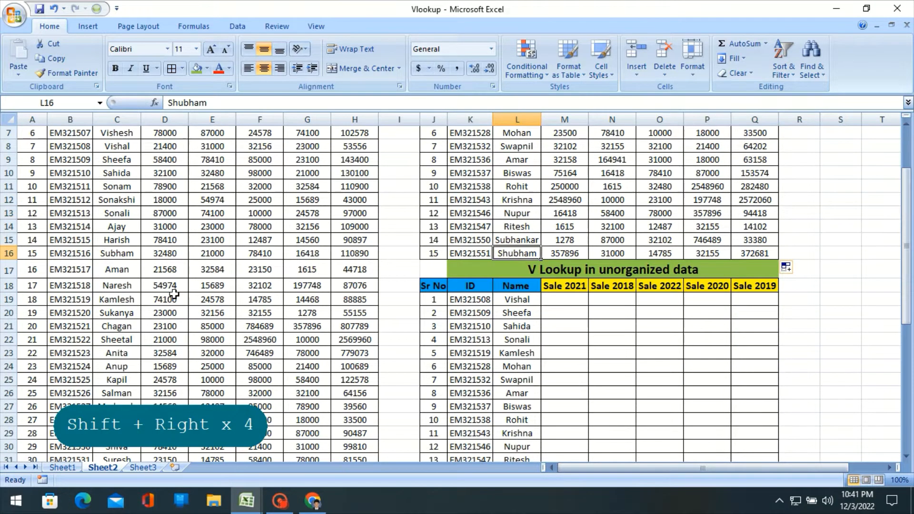
pyautogui.scroll(-9, 173, 293)
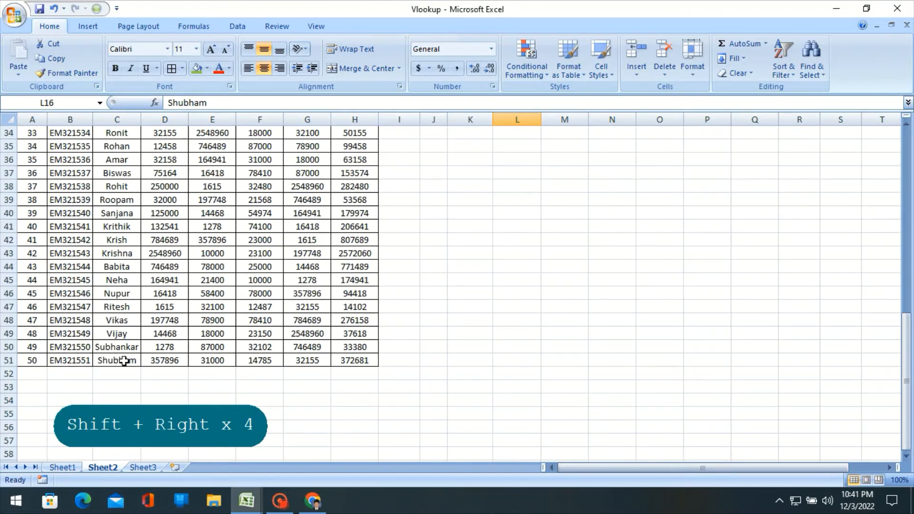
pyautogui.click(160, 357)
pyautogui.scroll(8, 481, 304)
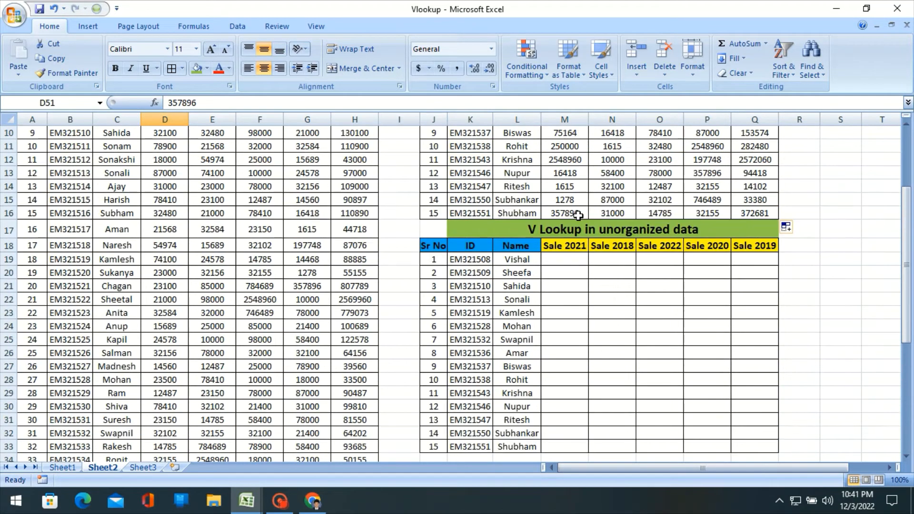
pyautogui.scroll(-5, 470, 309)
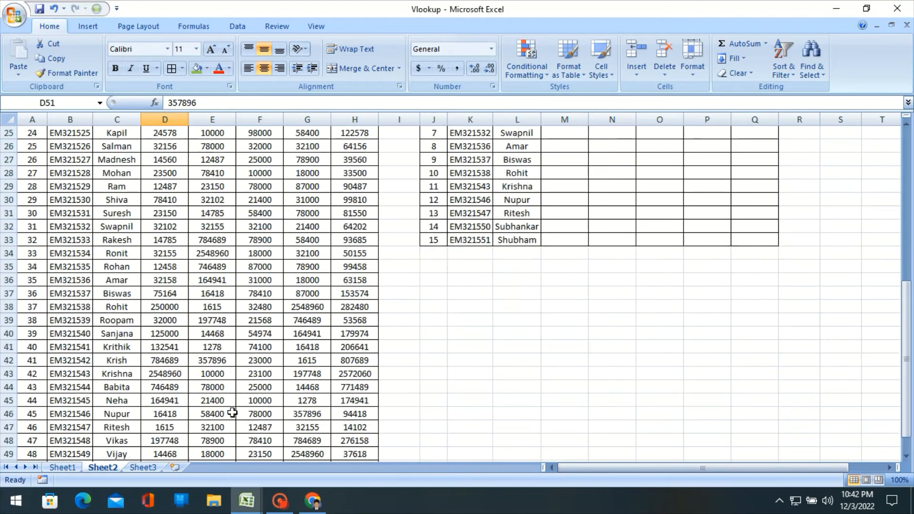
pyautogui.scroll(-4, 232, 412)
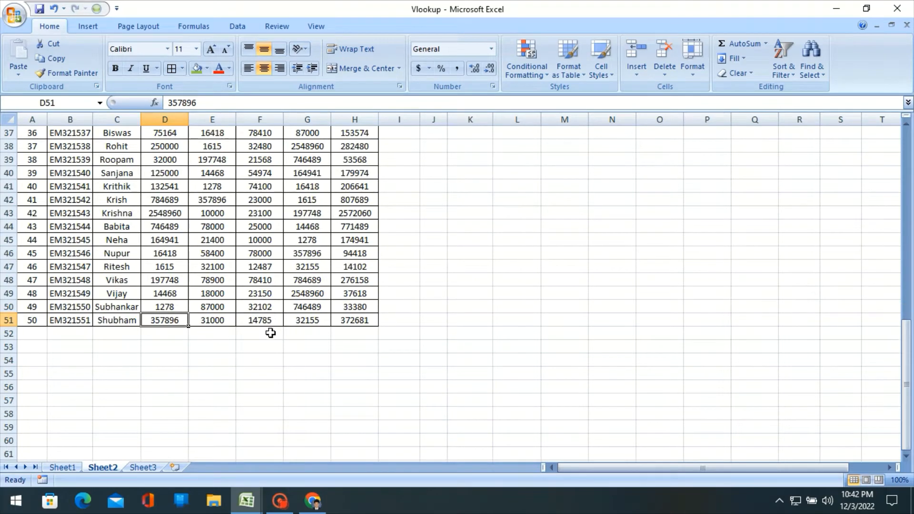
pyautogui.scroll(12, 275, 333)
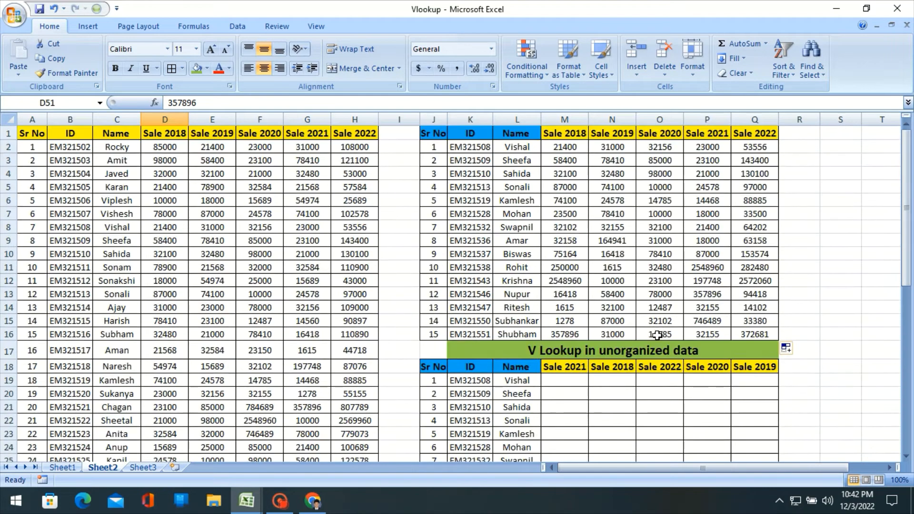
pyautogui.scroll(-12, 435, 384)
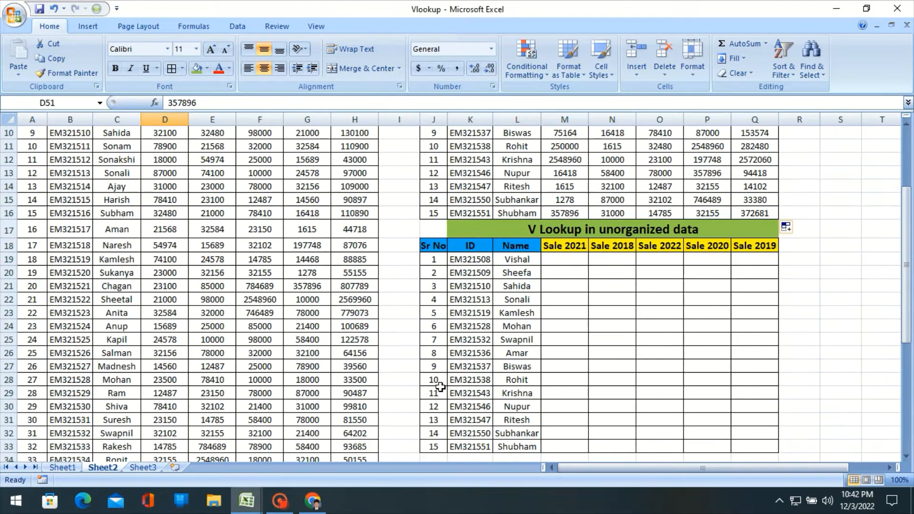
pyautogui.click(316, 320)
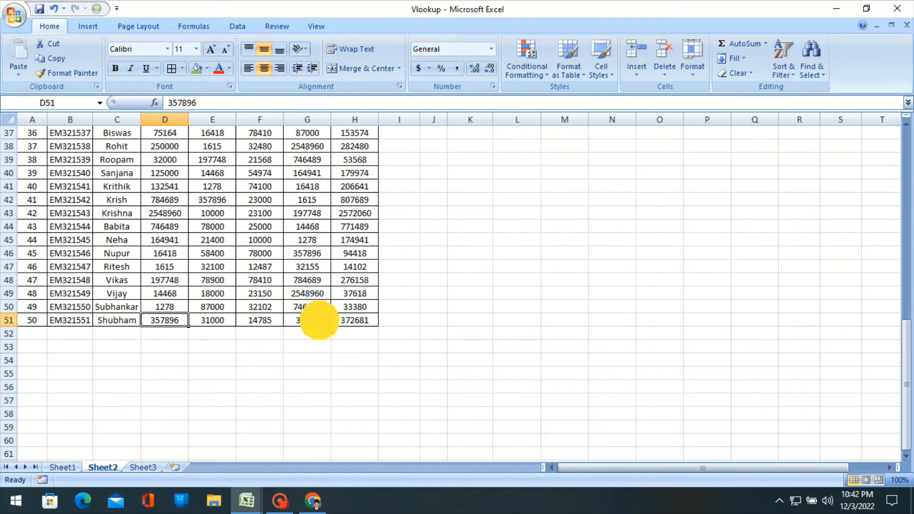
pyautogui.click(361, 321)
pyautogui.scroll(11, 762, 297)
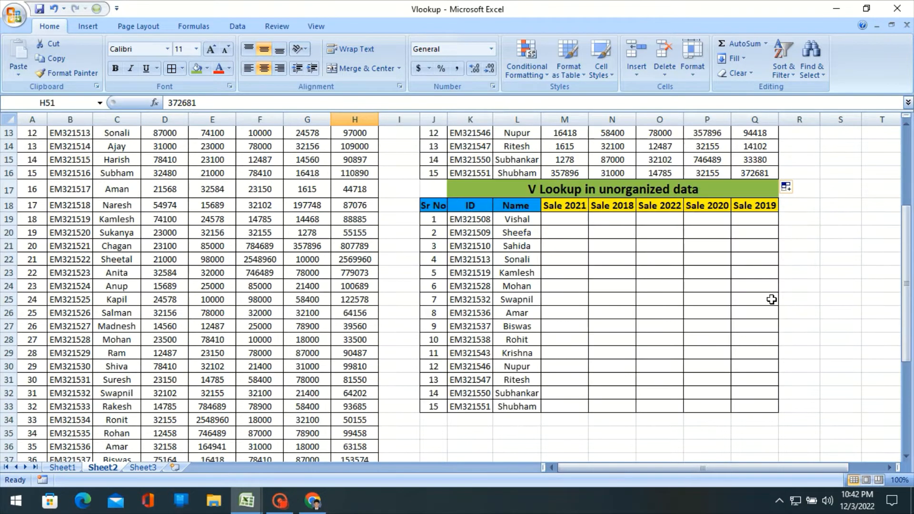
pyautogui.click(753, 294)
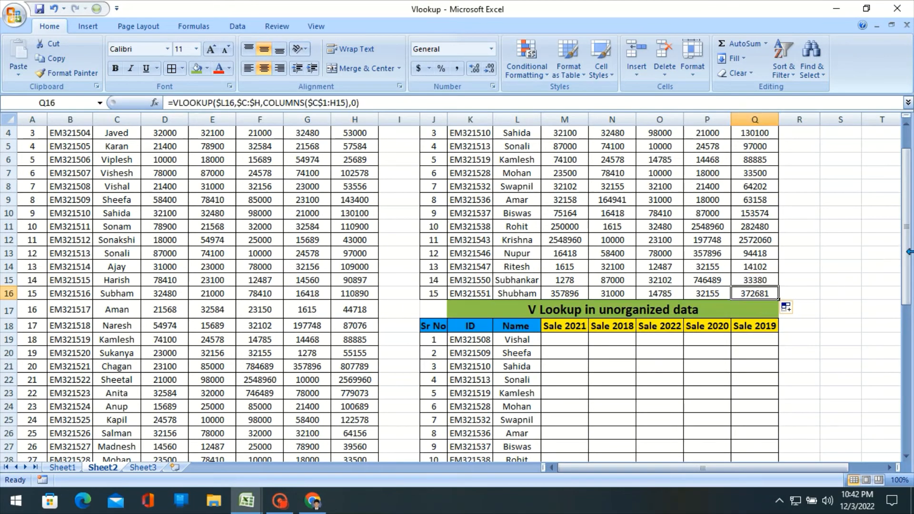
pyautogui.scroll(1, 820, 252)
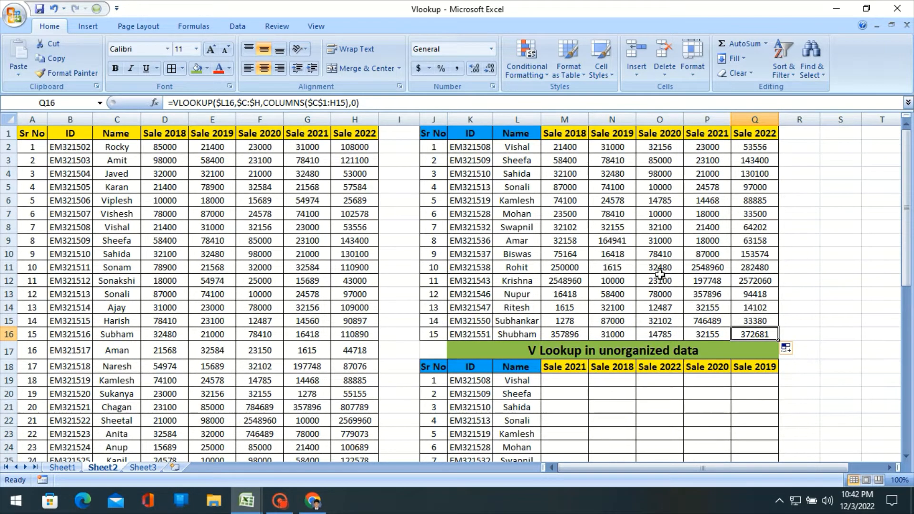
# - Change the VLOOKUP lookup value from column-absolute to the relative reference L2 in all cells M2:Q2
pyautogui.click(570, 149)
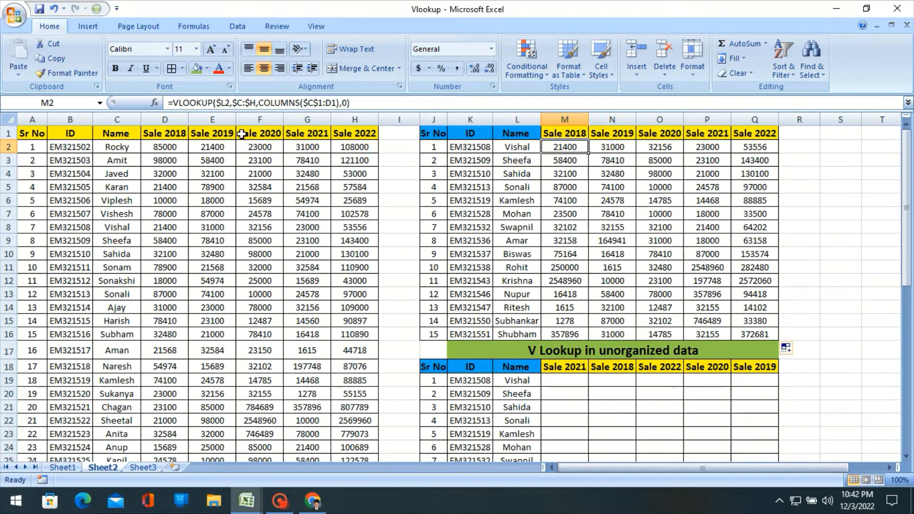
pyautogui.hotkey('shift', 'Right')
pyautogui.hotkey('shift', 'Right')
pyautogui.hotkey('shift', 'Right')
pyautogui.hotkey('shift', 'Right')
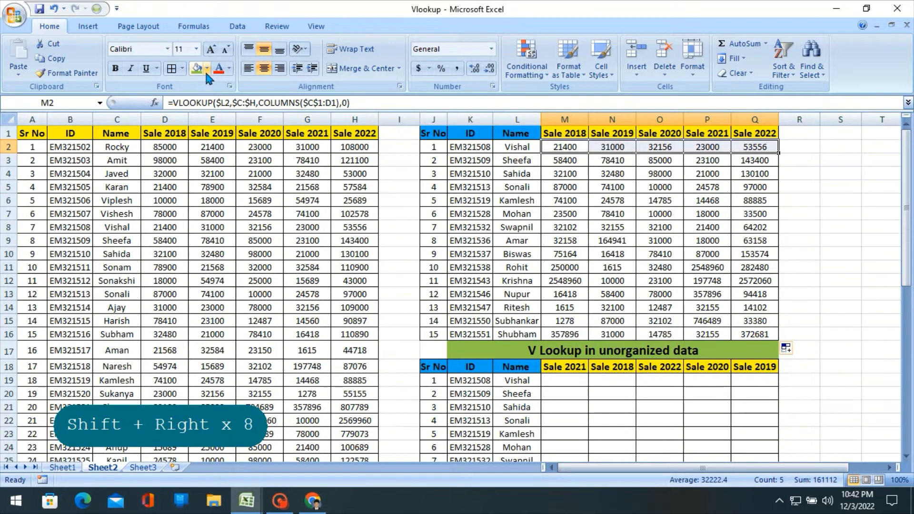
pyautogui.click(223, 103)
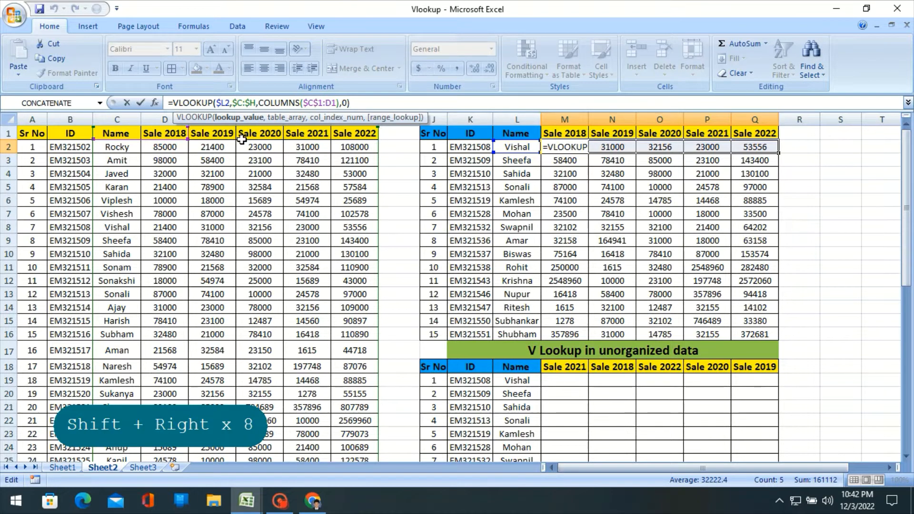
pyautogui.press('BackSpace')
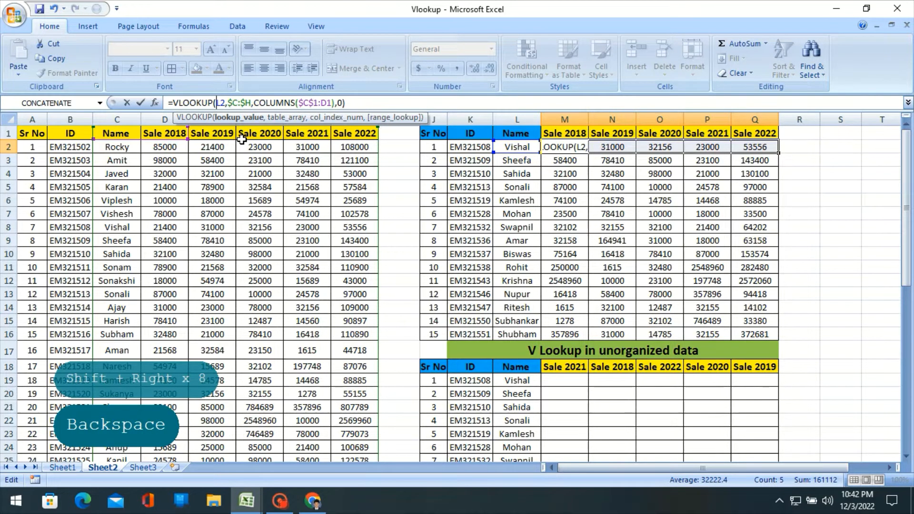
pyautogui.hotkey('ctrl', 'Return')
# - Examine how the lookup value reference shifts from cell to cell in the row 2 formulas, comparing M2, N2 and O2
pyautogui.press('Right')
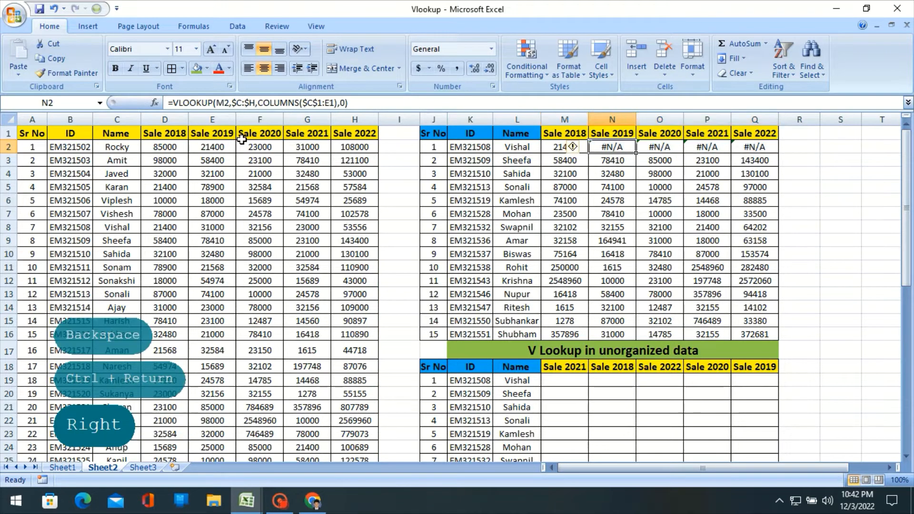
pyautogui.press('Right')
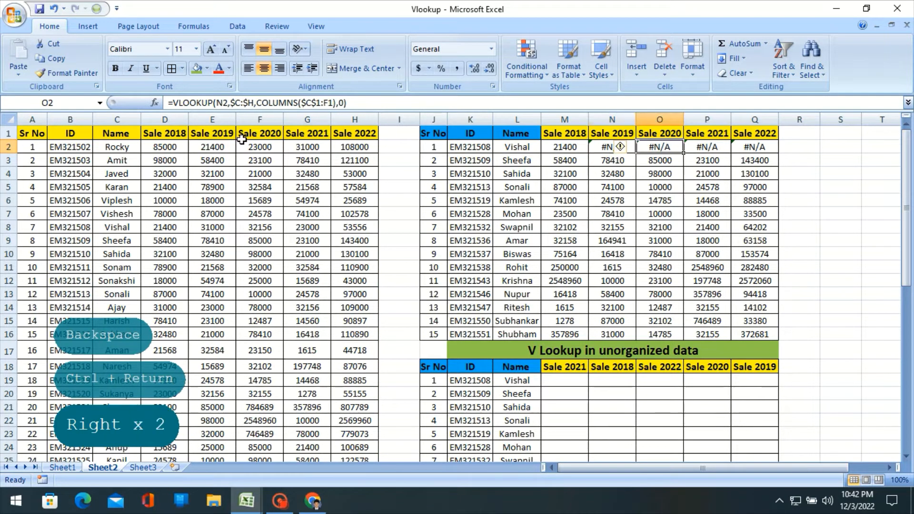
pyautogui.press('Left')
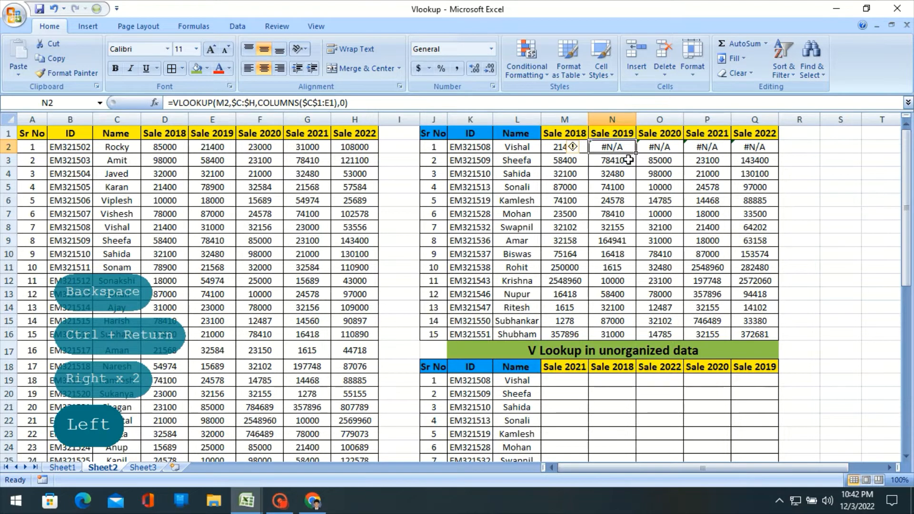
pyautogui.click(547, 148)
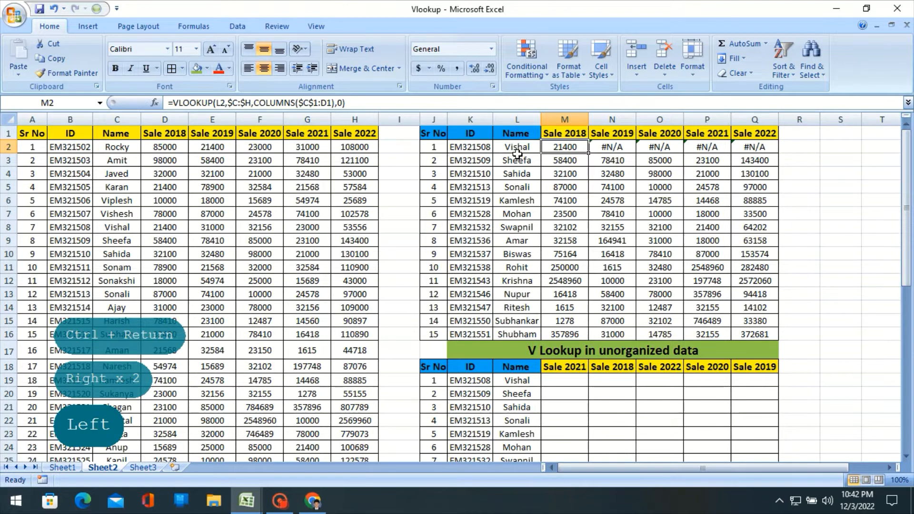
pyautogui.click(613, 148)
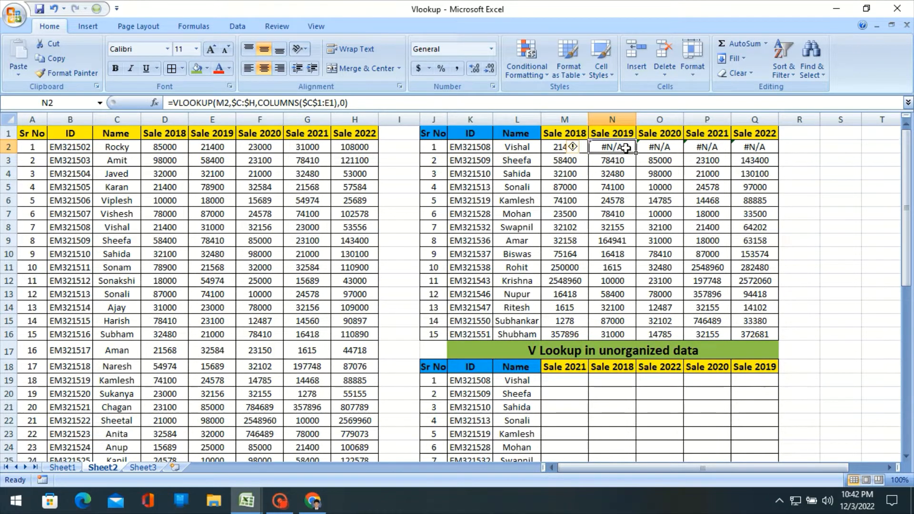
# - Make only the column of the lookup value absolute in M2's VLOOKUP formula, so it reads $L2
pyautogui.click(559, 149)
pyautogui.click(214, 104)
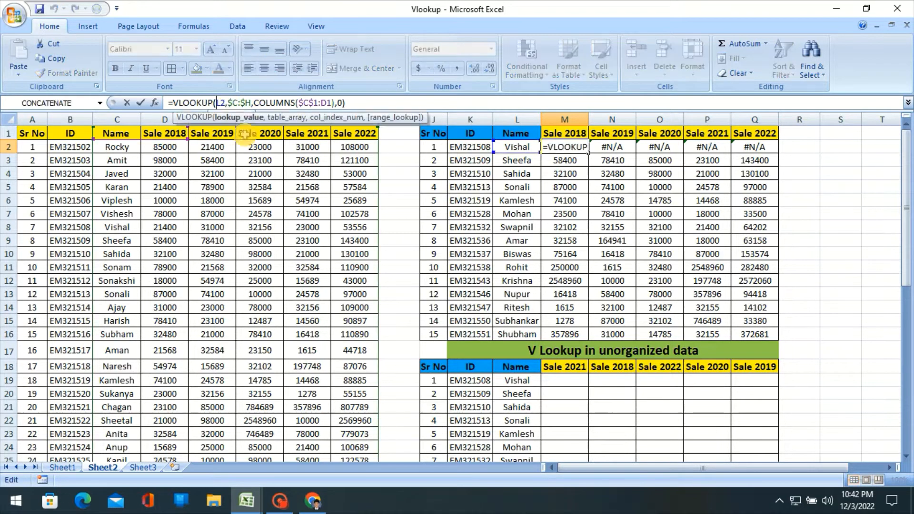
pyautogui.press('F4')
pyautogui.press('F4')
pyautogui.press('F4')
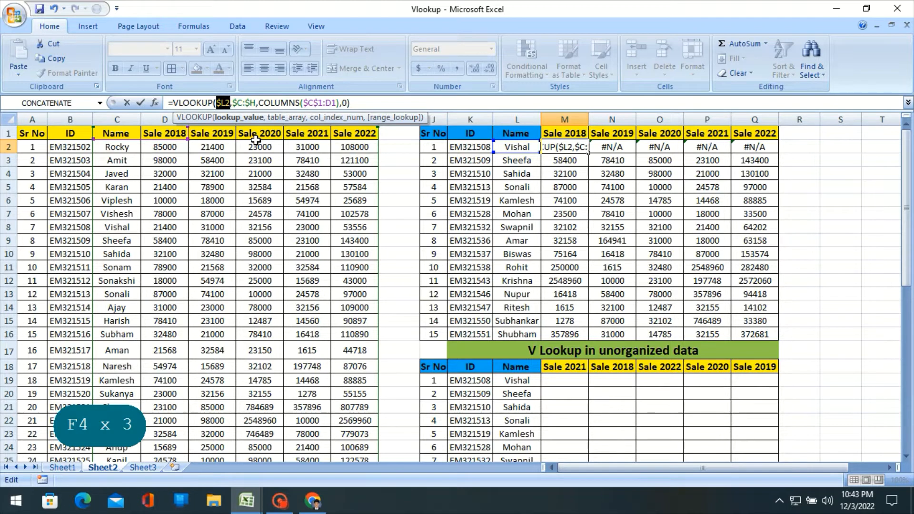
pyautogui.press('Return')
pyautogui.press('Up')
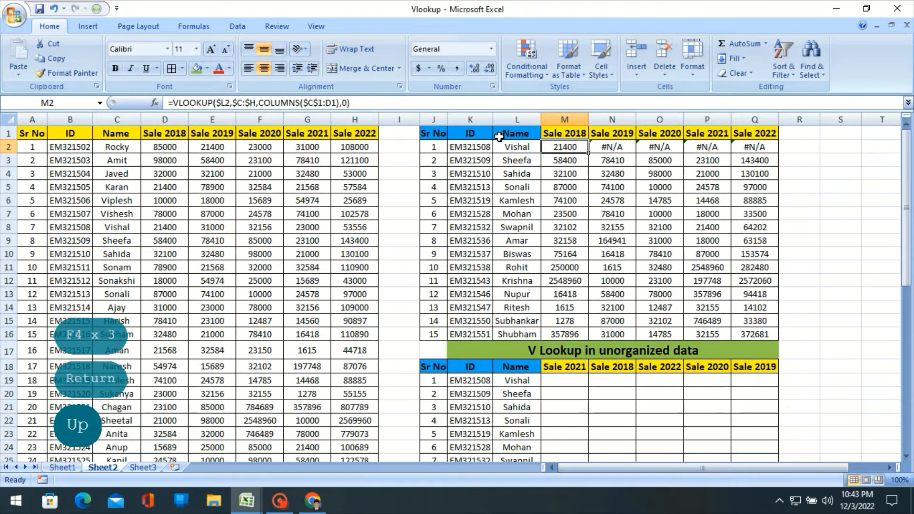
# - Fill the corrected VLOOKUP formula from M2 across to Q2
pyautogui.moveTo(590, 153); pyautogui.dragTo(780, 152)
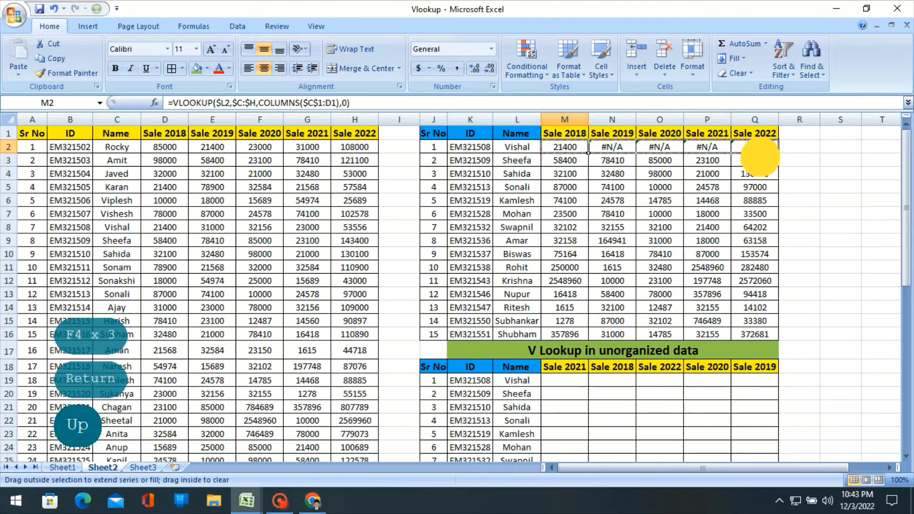
pyautogui.click(566, 169)
pyautogui.click(565, 148)
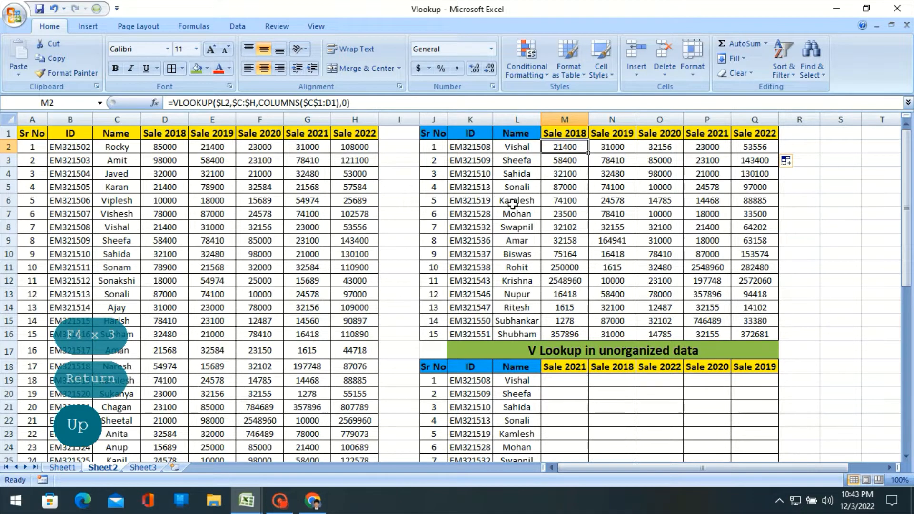
# - Compare the column order of the source table in A:H with the upper lookup table's headers in J1:Q1
pyautogui.moveTo(31, 119); pyautogui.dragTo(351, 143)
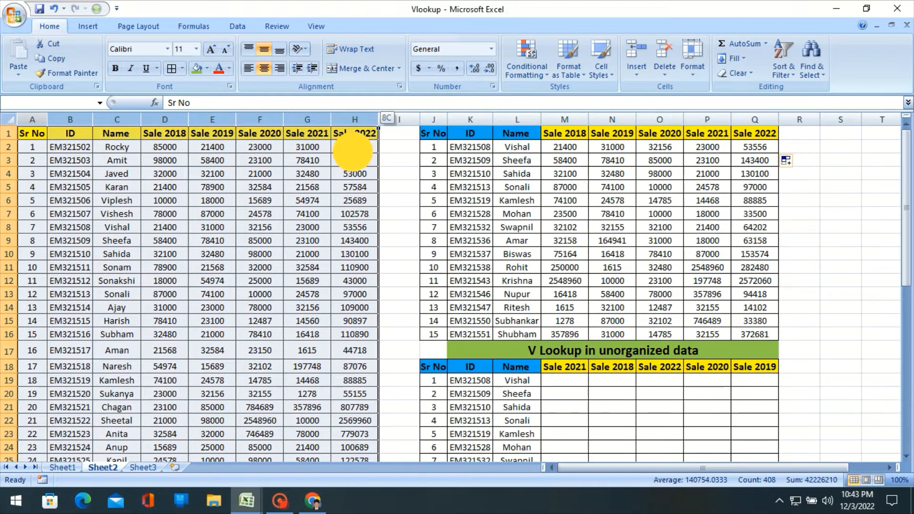
pyautogui.click(508, 143)
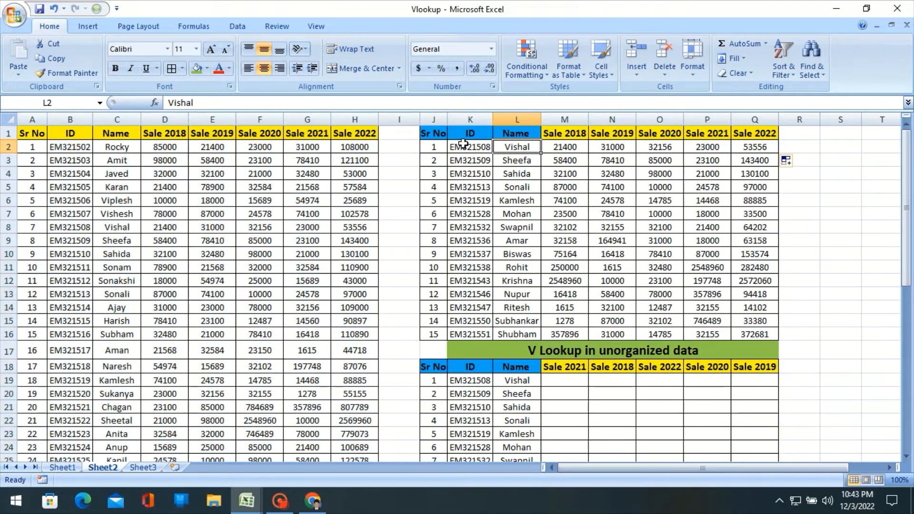
pyautogui.moveTo(441, 133); pyautogui.dragTo(756, 138)
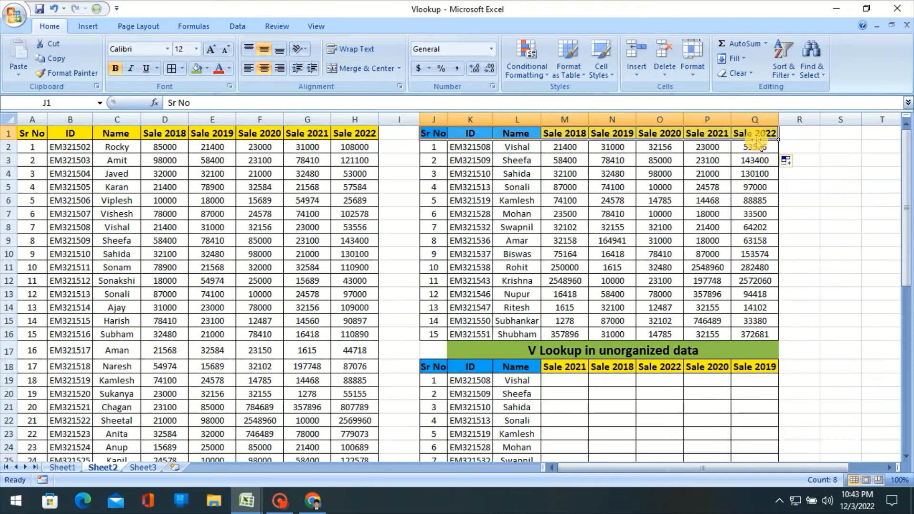
pyautogui.click(704, 159)
pyautogui.click(705, 148)
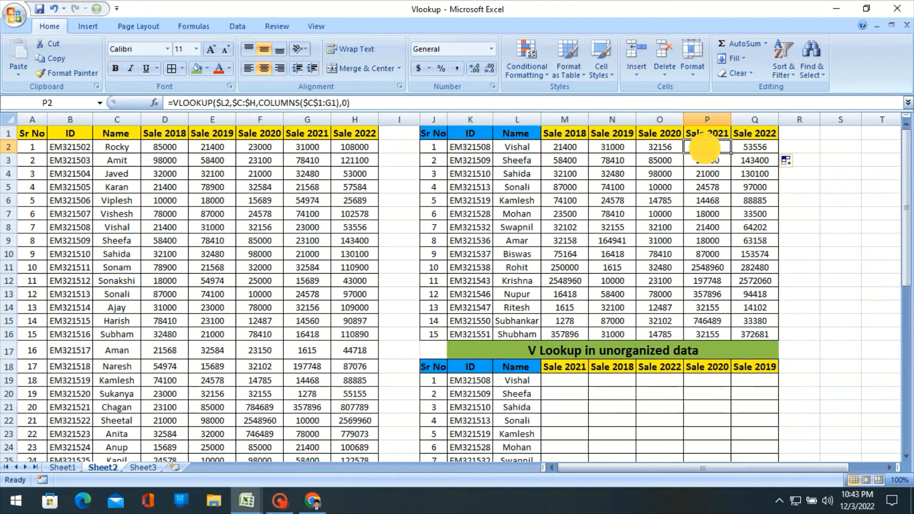
# - Compare the year order of the "V Lookup in unorganized data" table's sale headers with the source table's headers
pyautogui.scroll(-2, 615, 214)
pyautogui.scroll(-2, 614, 214)
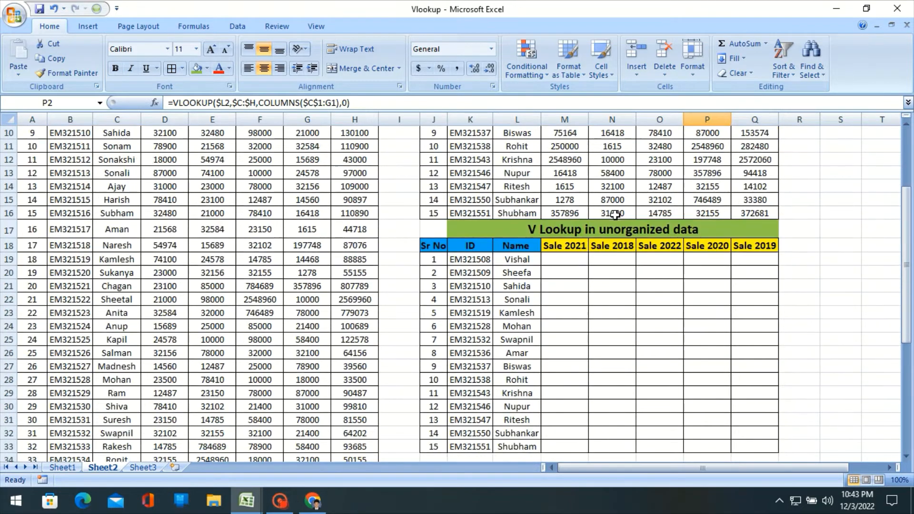
pyautogui.click(564, 217)
pyautogui.scroll(1, 564, 219)
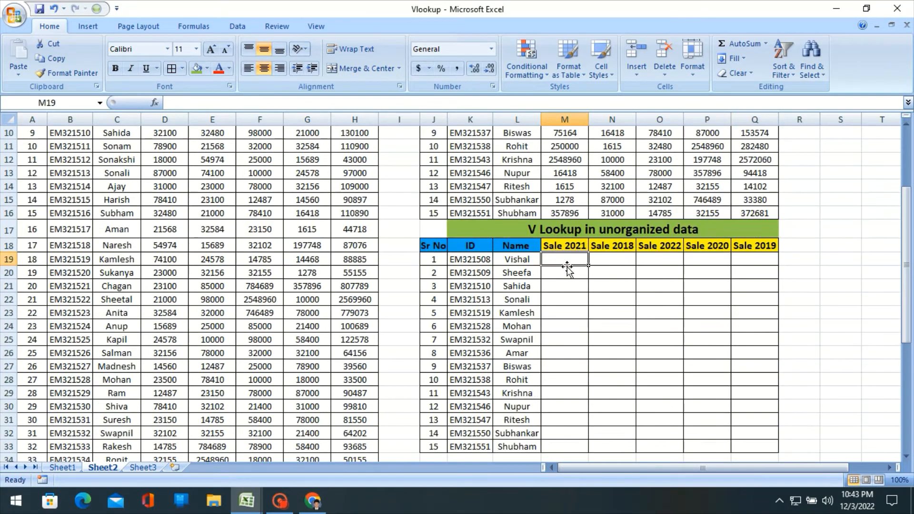
pyautogui.click(571, 247)
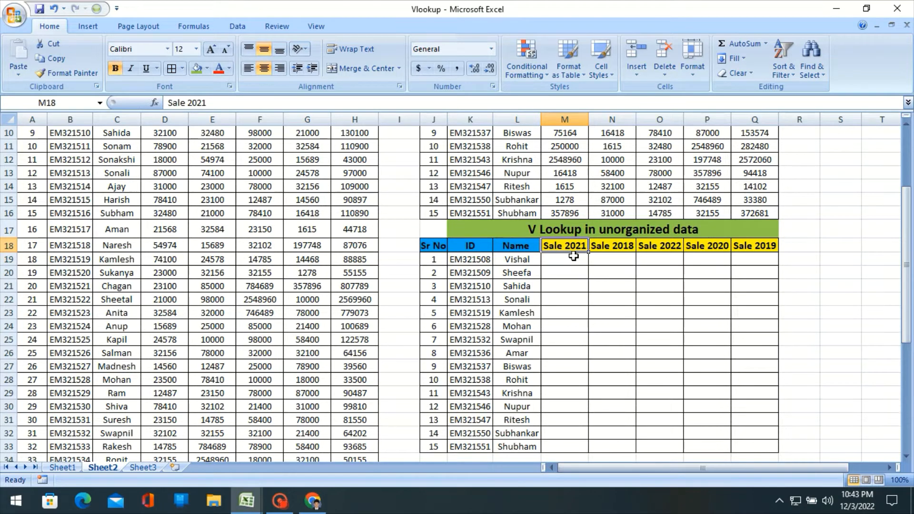
pyautogui.scroll(3, 574, 256)
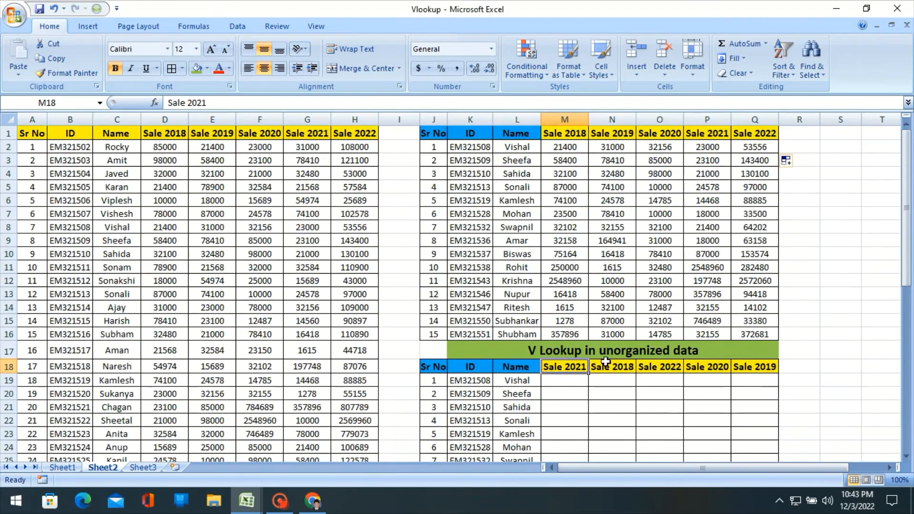
pyautogui.click(621, 378)
pyautogui.click(622, 373)
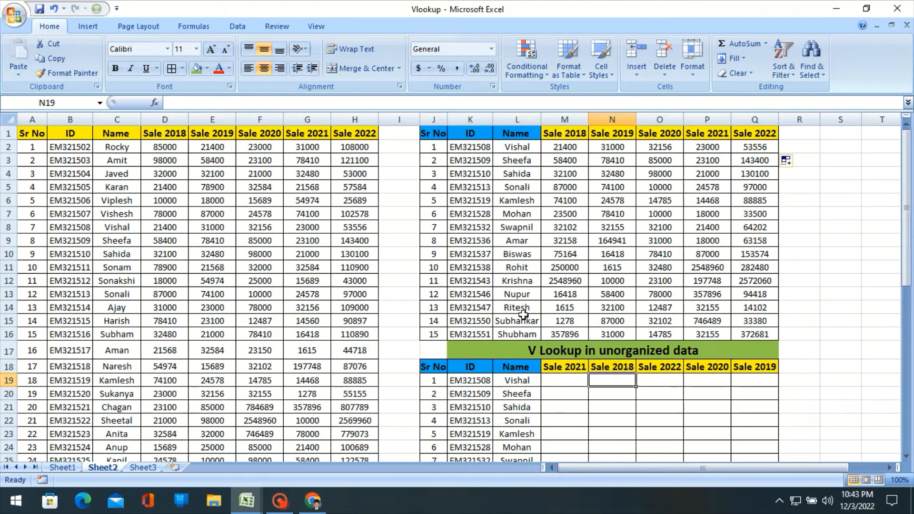
pyautogui.click(174, 134)
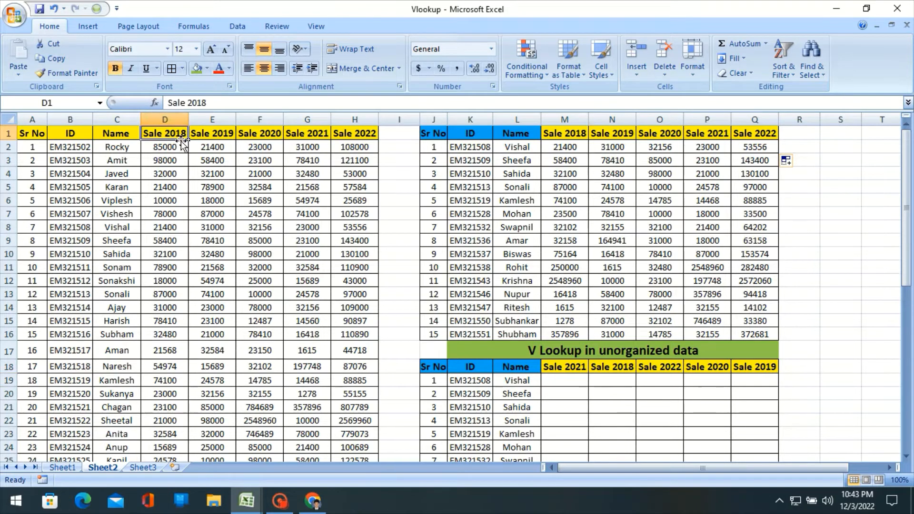
# - Check the sale-year headers in M18:Q18 of the unorganized table one by one against the source columns from D onward
pyautogui.click(219, 145)
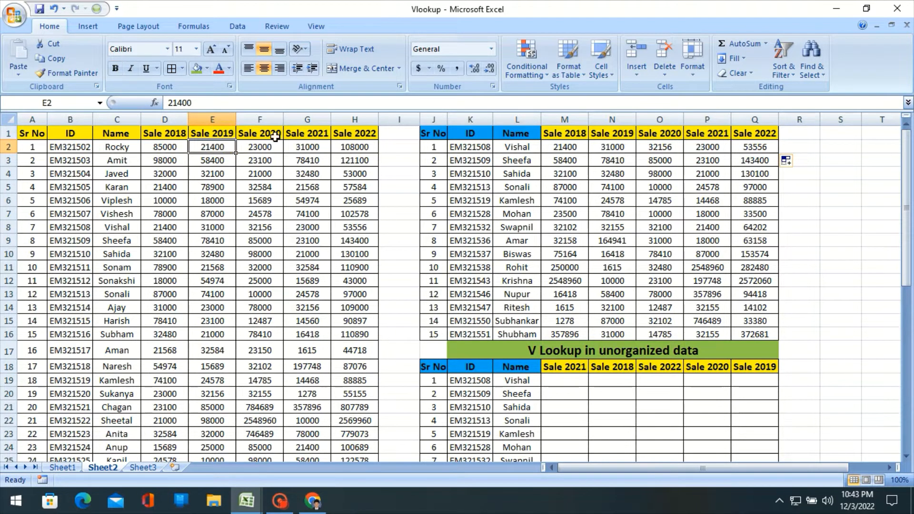
pyautogui.scroll(-2, 588, 381)
pyautogui.click(569, 300)
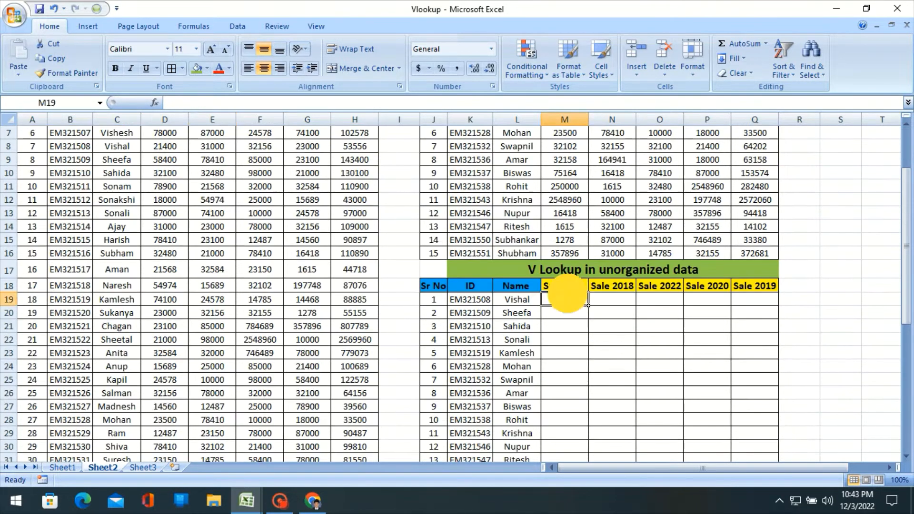
pyautogui.click(620, 297)
pyautogui.click(661, 290)
pyautogui.click(700, 290)
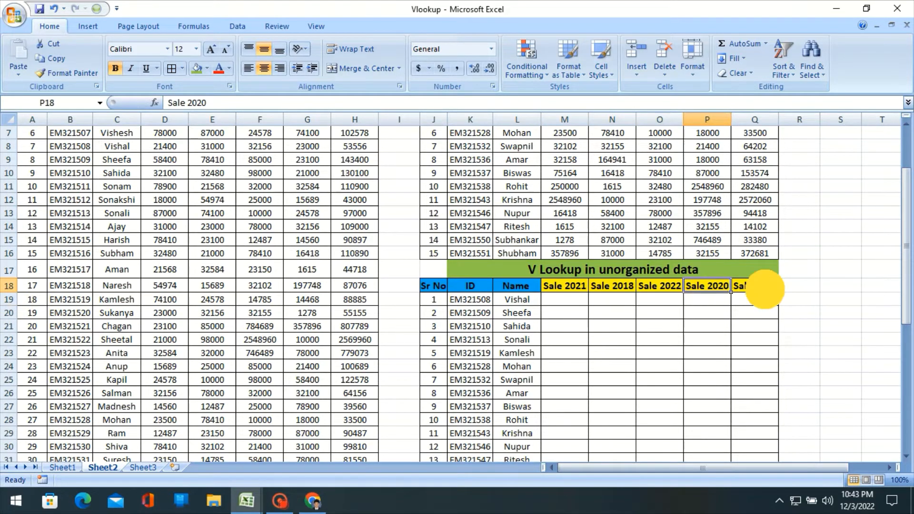
pyautogui.click(764, 288)
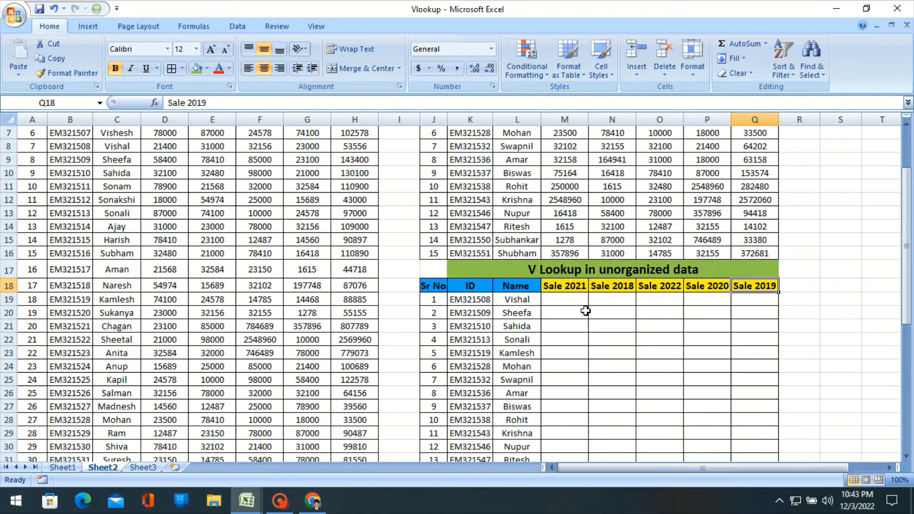
pyautogui.scroll(2, 567, 308)
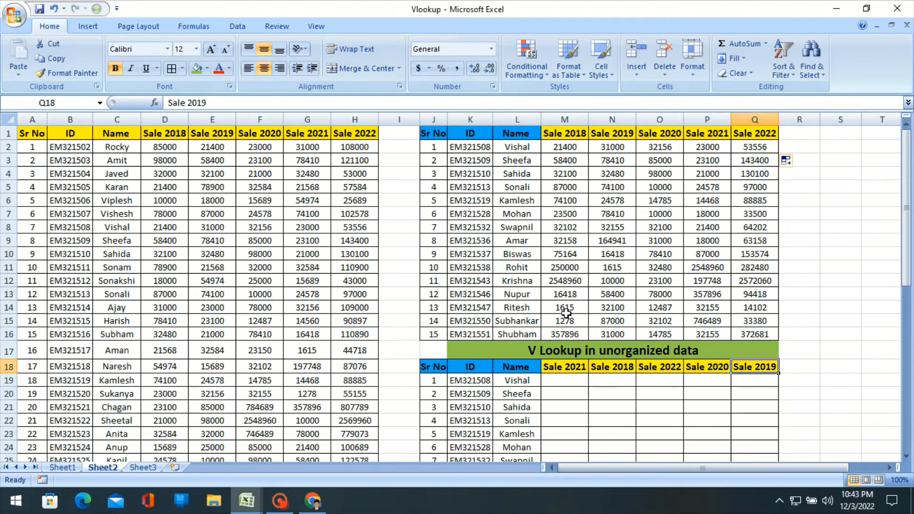
# - Try reusing the upper table's VLOOKUP formulas by copying M2:Q2 into M19:Q19 of the unorganized table
pyautogui.click(562, 150)
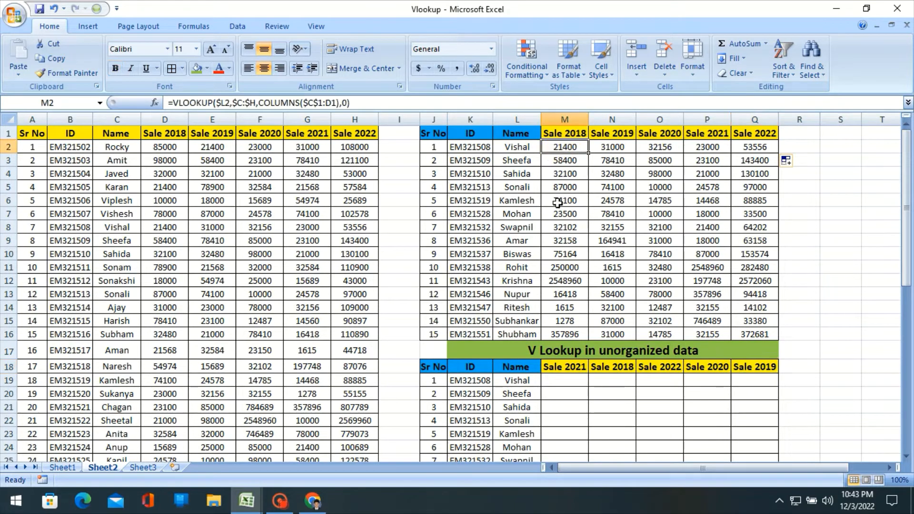
pyautogui.hotkey('shift', 'Right')
pyautogui.hotkey('shift', 'Right')
pyautogui.hotkey('shift', 'Right')
pyautogui.hotkey('shift', 'Right')
pyautogui.hotkey('ctrl', 'c')
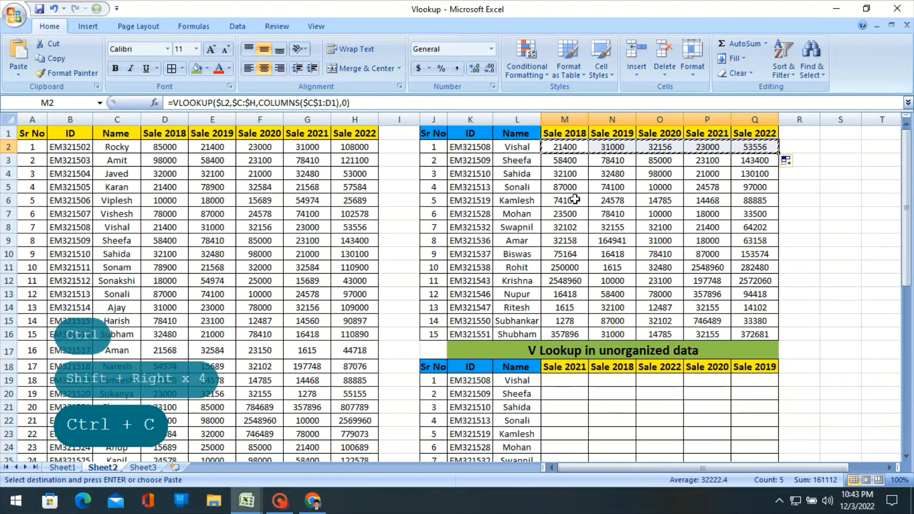
pyautogui.scroll(-2, 628, 343)
pyautogui.click(564, 299)
pyautogui.hotkey('ctrl', 'v')
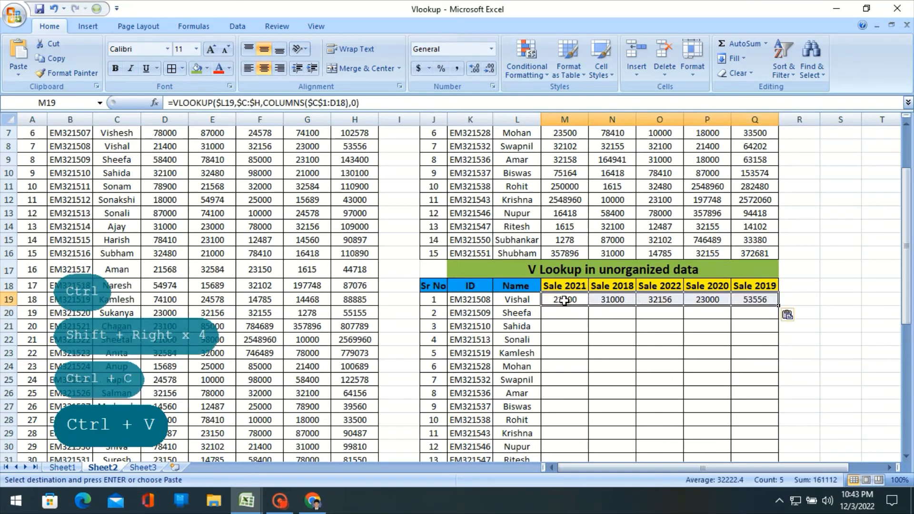
# - Compare the pasted Sale 2021 result in M19 with the same employee's source row 8, and inspect the formula in M19
pyautogui.scroll(-2, 587, 224)
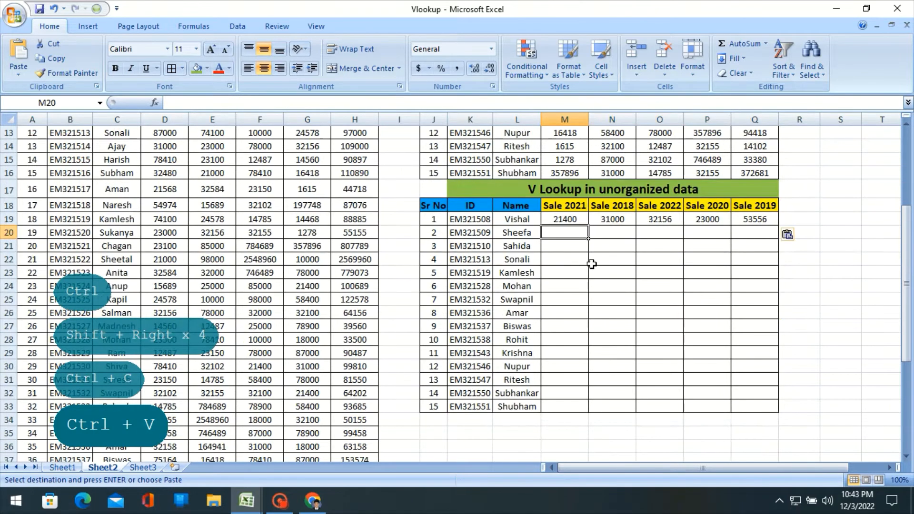
pyautogui.click(566, 219)
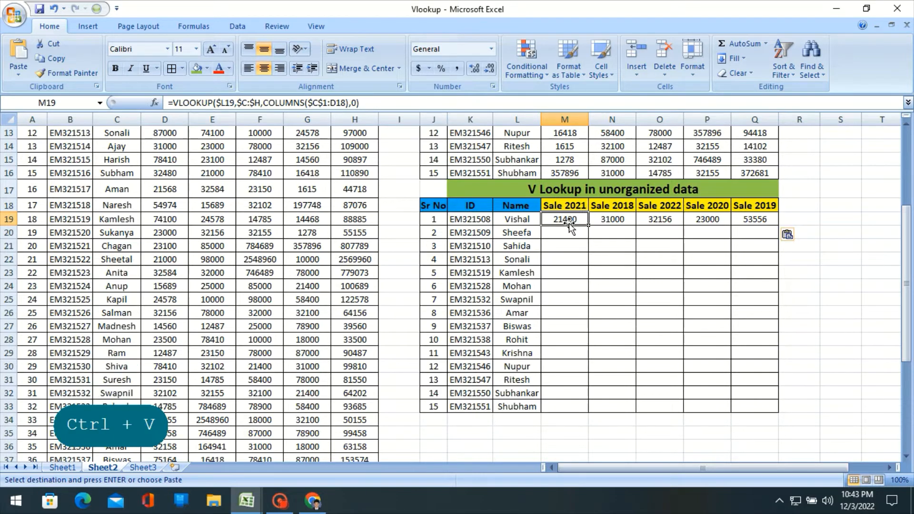
pyautogui.scroll(4, 209, 253)
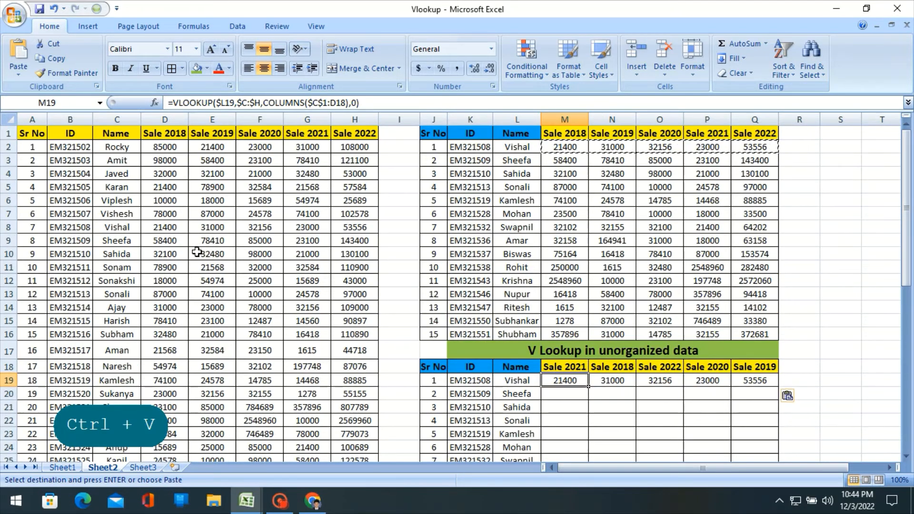
pyautogui.click(146, 226)
pyautogui.press('Tab')
pyautogui.press('Tab')
pyautogui.press('Tab')
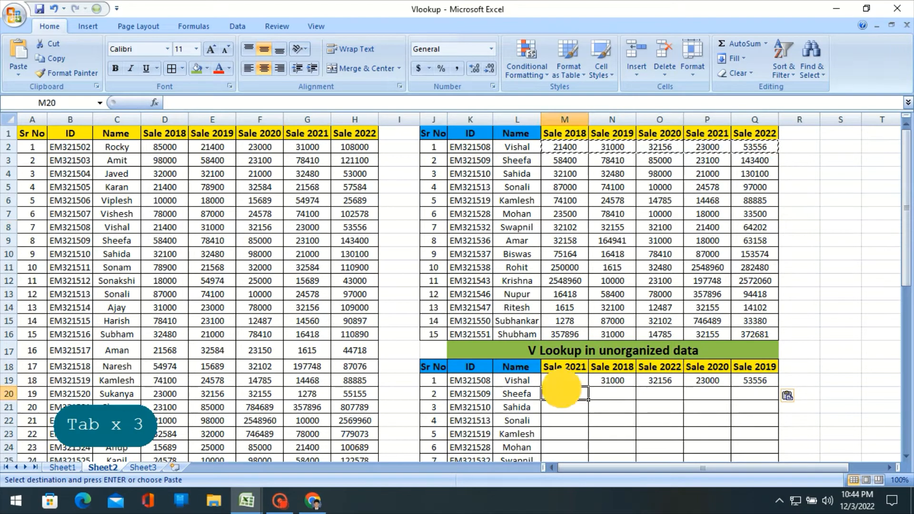
pyautogui.click(562, 380)
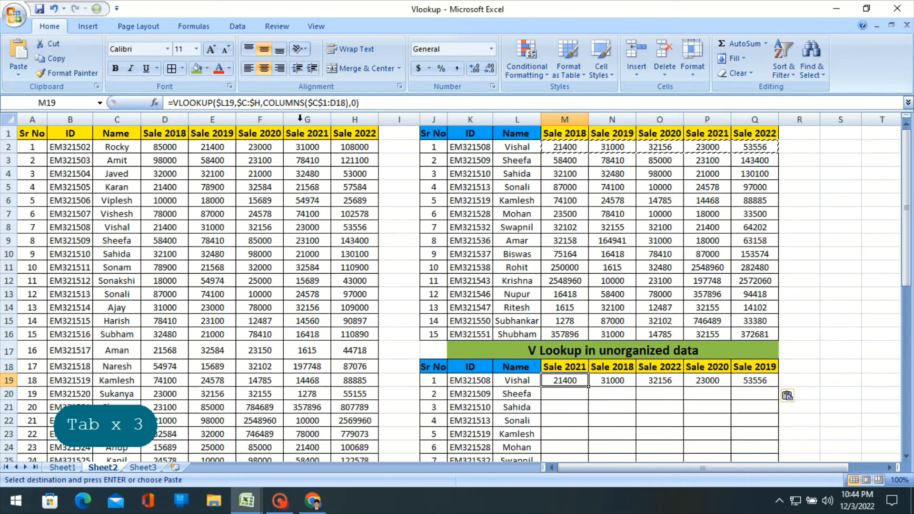
pyautogui.press('F2')
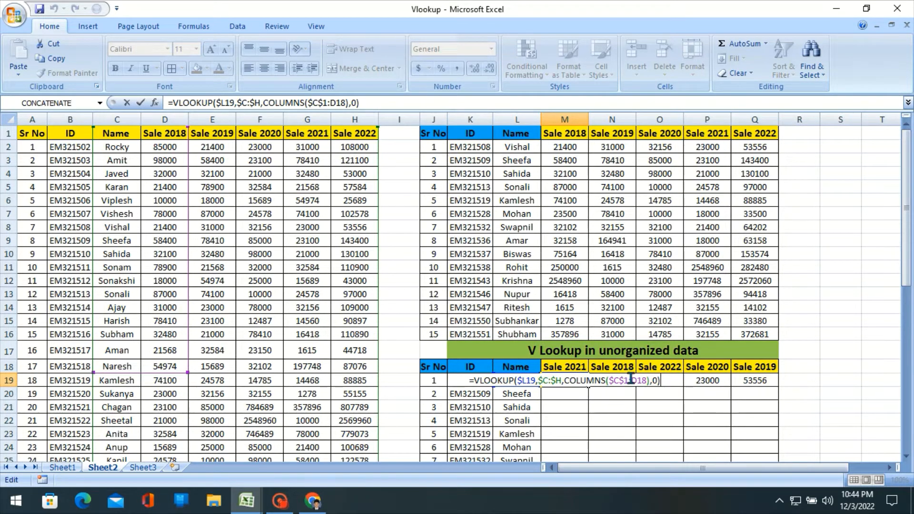
pyautogui.press('Return')
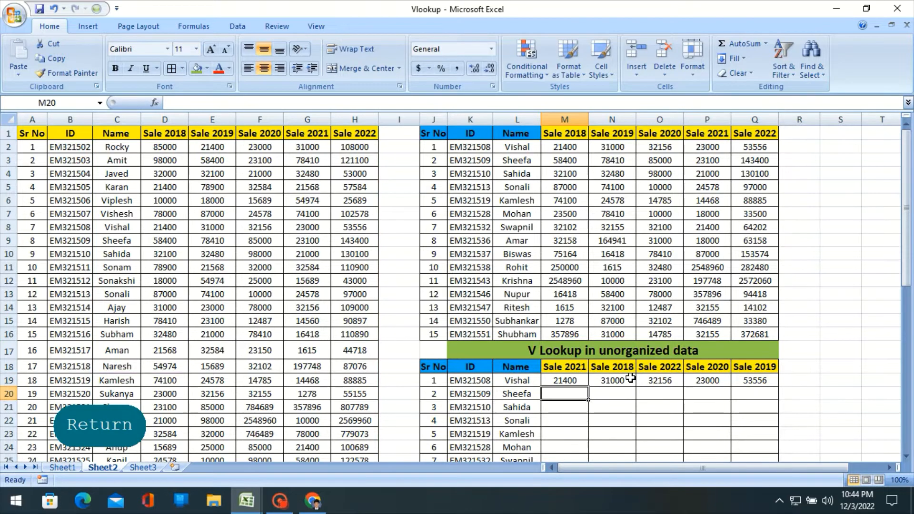
# - Clear the pasted lookup formulas from M19:Q19
pyautogui.press('Up')
pyautogui.hotkey('shift', 'Right')
pyautogui.hotkey('shift', 'Right')
pyautogui.hotkey('shift', 'Right')
pyautogui.hotkey('shift', 'Right')
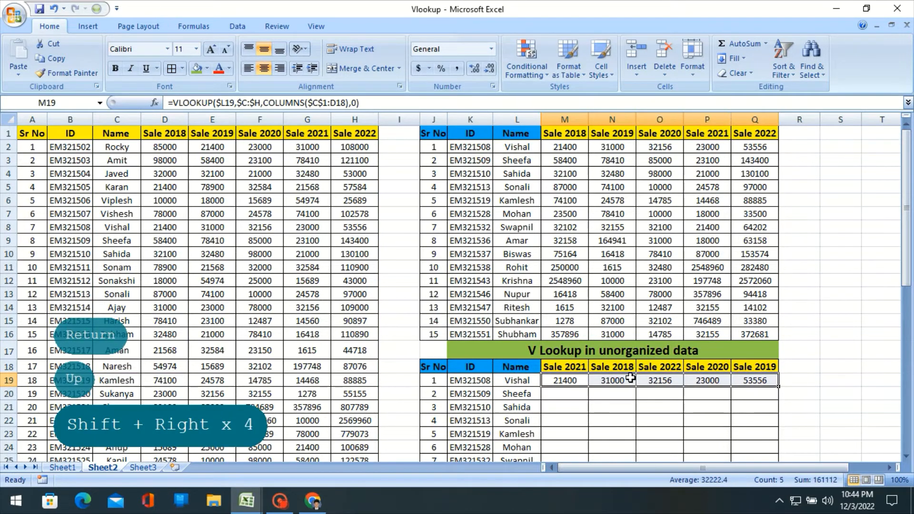
pyautogui.press('Delete')
pyautogui.scroll(-3, 636, 368)
pyautogui.scroll(3, 576, 328)
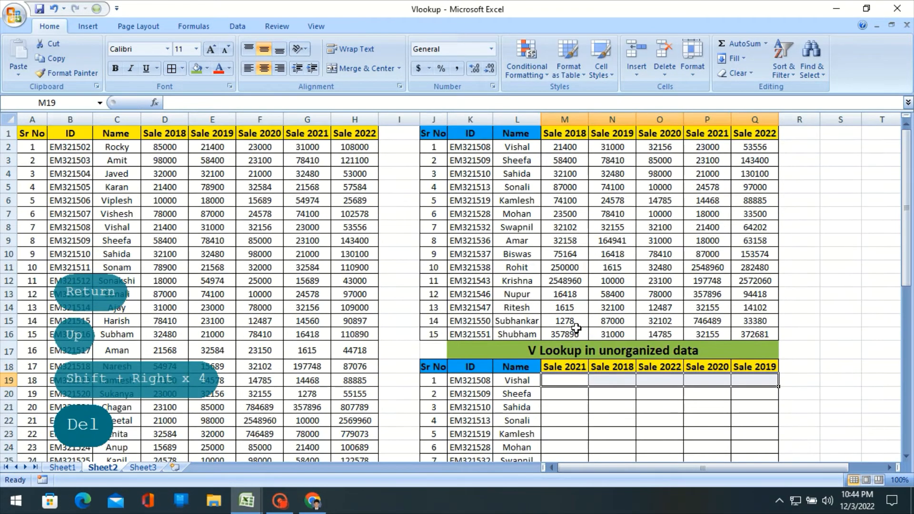
# - Examine the order of the rearranged sale headers in M18:Q18 alongside the source sale headers in row 1
pyautogui.scroll(-1, 679, 378)
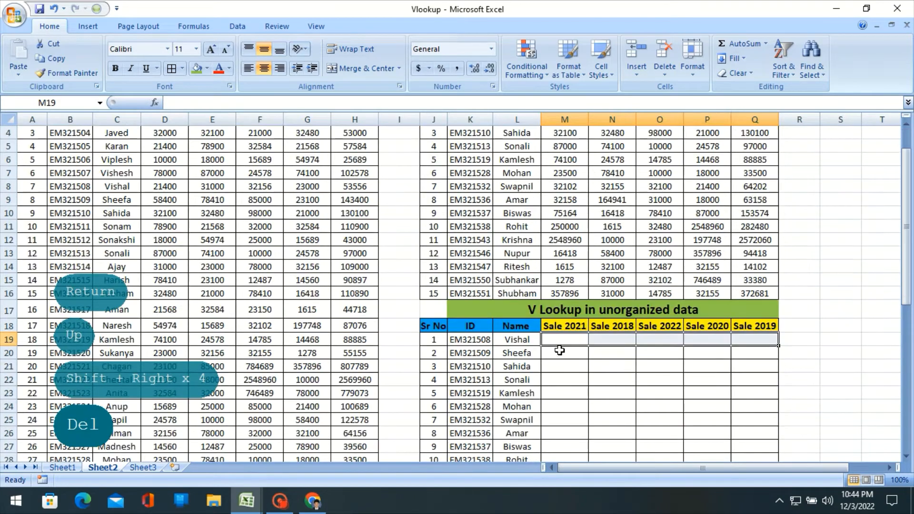
pyautogui.click(564, 326)
pyautogui.scroll(1, 591, 333)
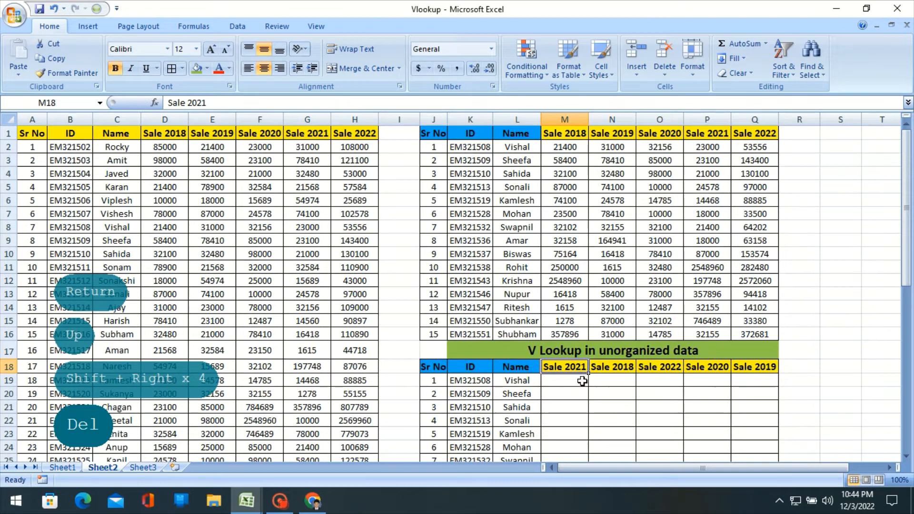
pyautogui.moveTo(581, 368); pyautogui.dragTo(761, 367)
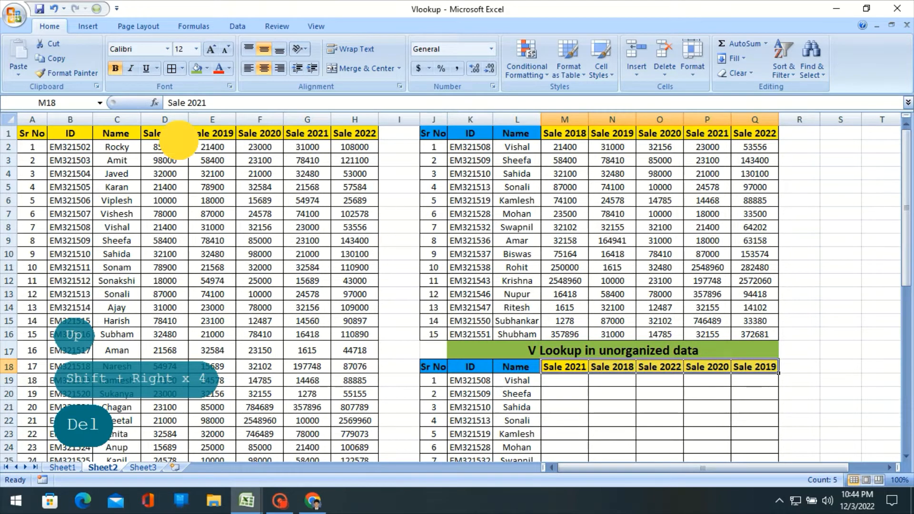
pyautogui.moveTo(179, 140); pyautogui.dragTo(277, 129)
pyautogui.scroll(-2, 598, 388)
pyautogui.click(560, 302)
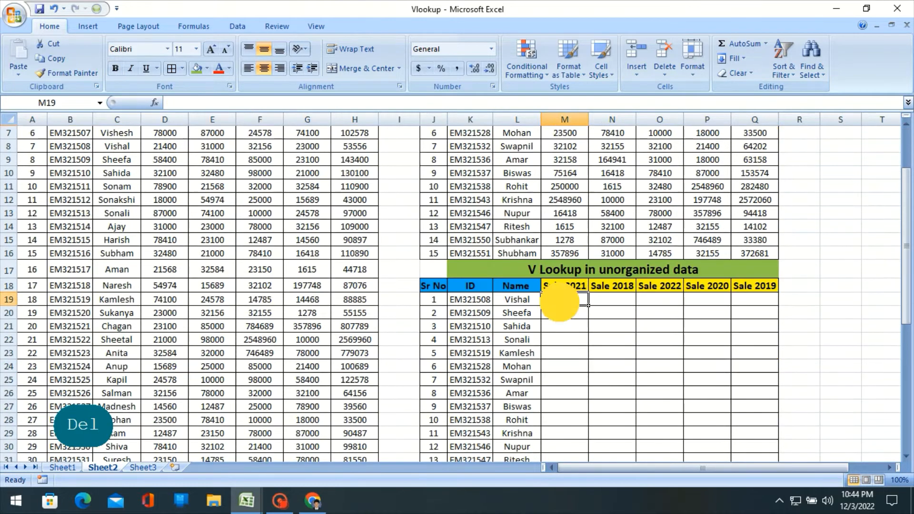
pyautogui.scroll(-2, 612, 281)
pyautogui.scroll(3, 713, 283)
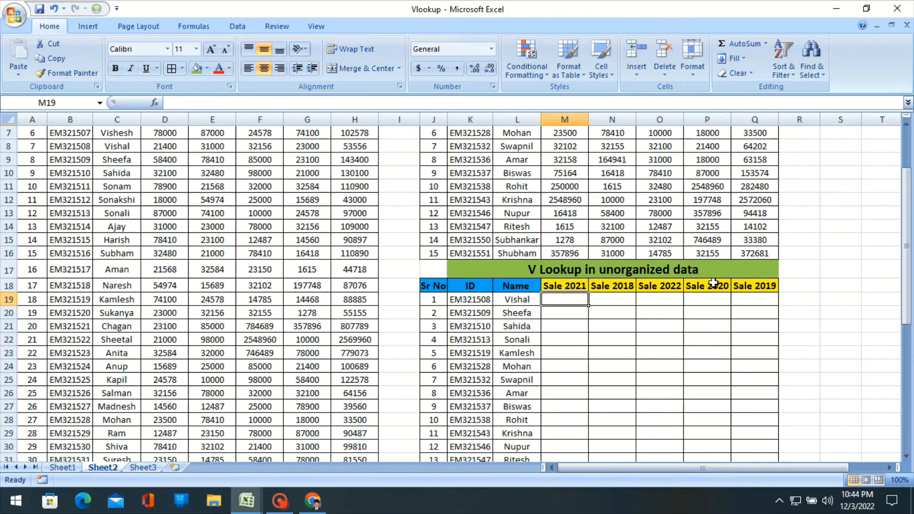
pyautogui.scroll(-2, 717, 284)
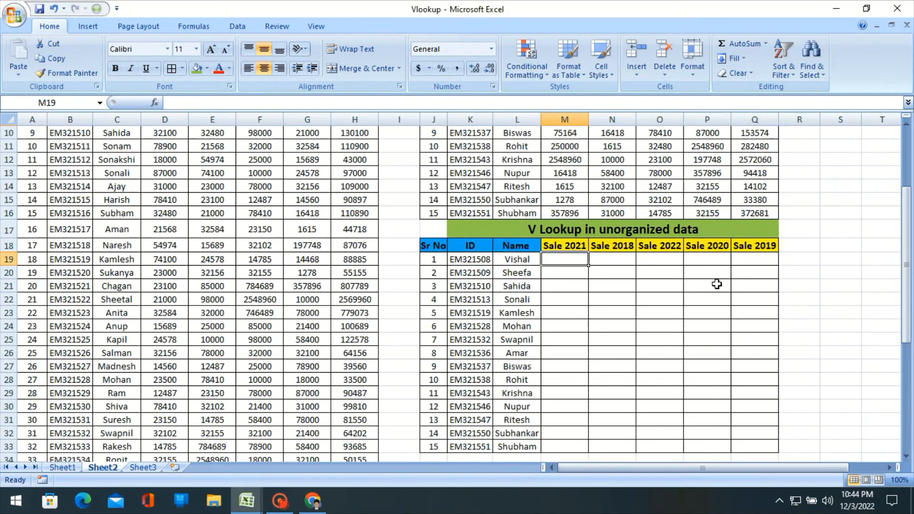
pyautogui.write('=vloo')
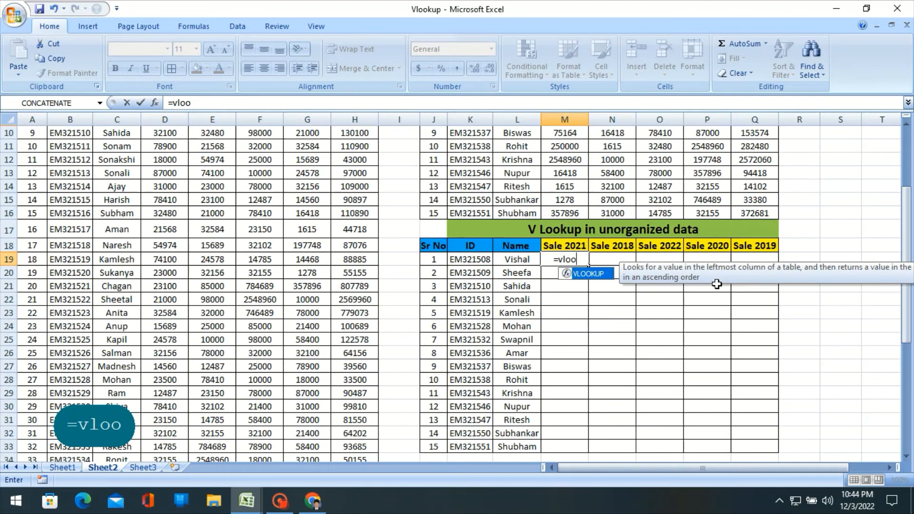
pyautogui.press('Tab')
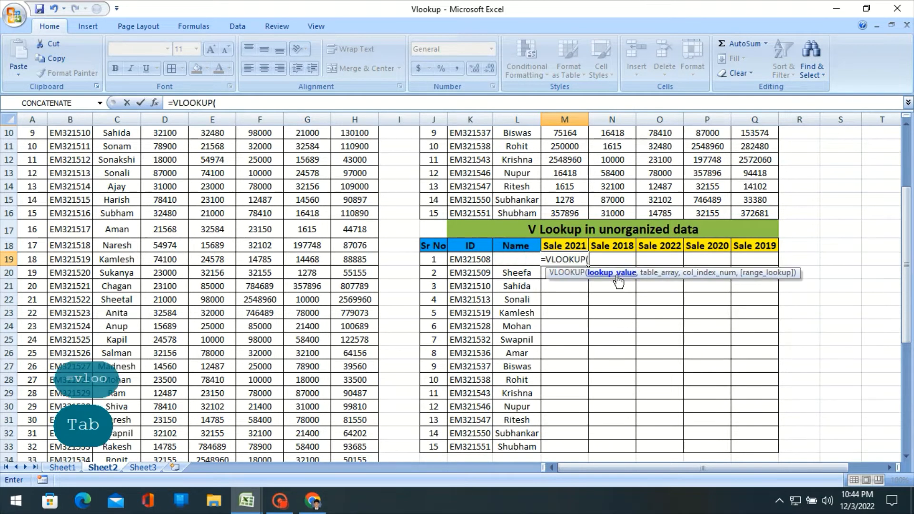
pyautogui.click(476, 260)
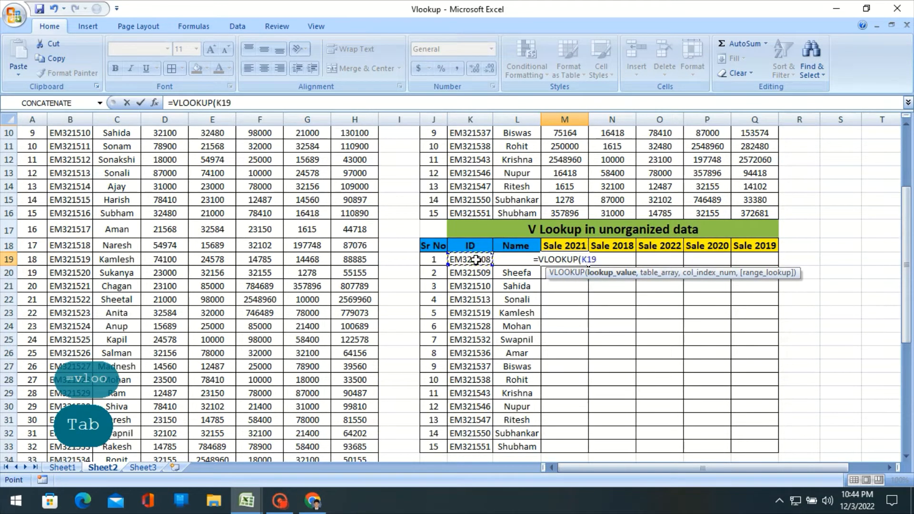
pyautogui.press('Right')
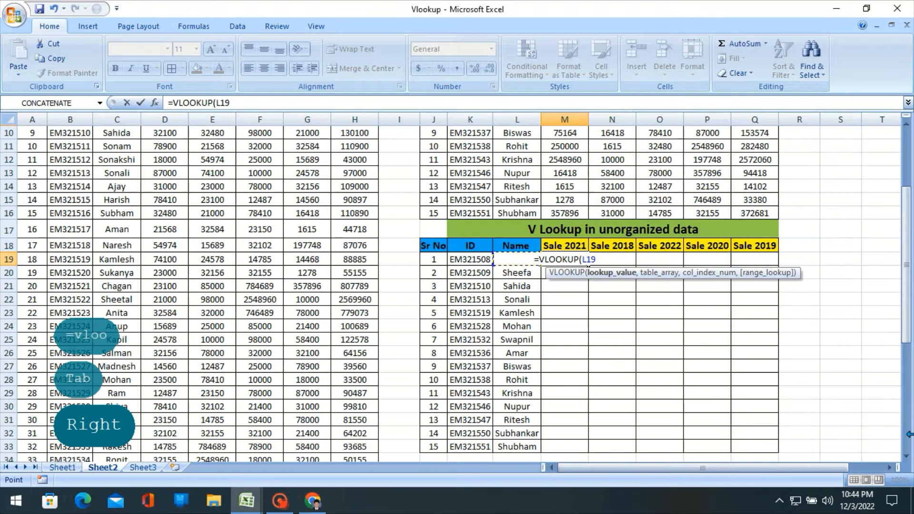
pyautogui.write(',')
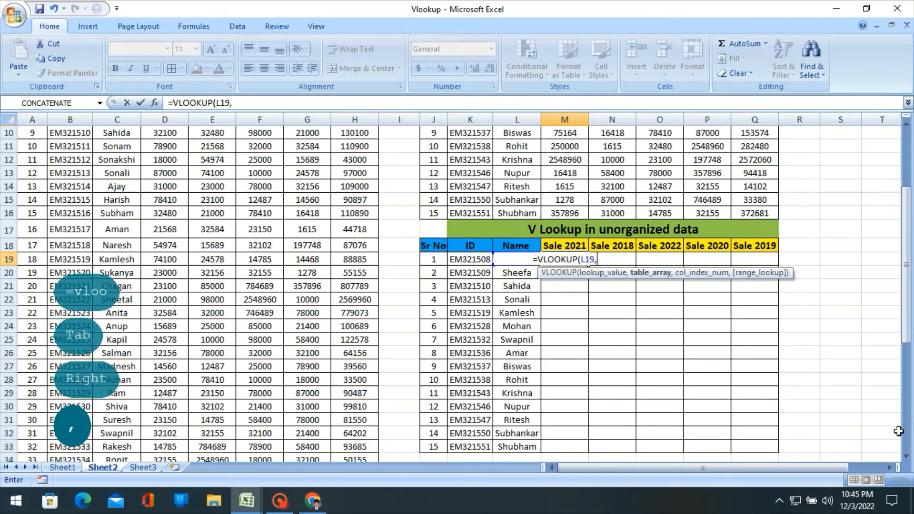
pyautogui.scroll(1, 676, 274)
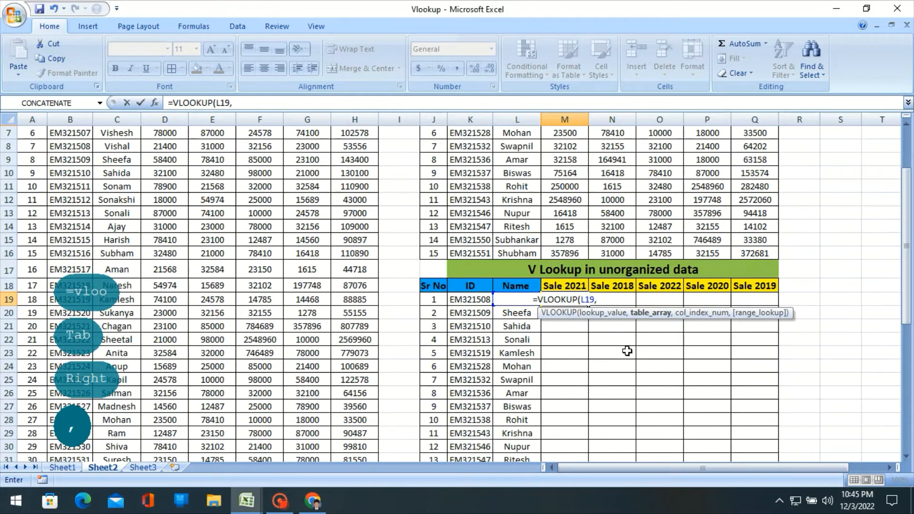
pyautogui.scroll(1, 631, 347)
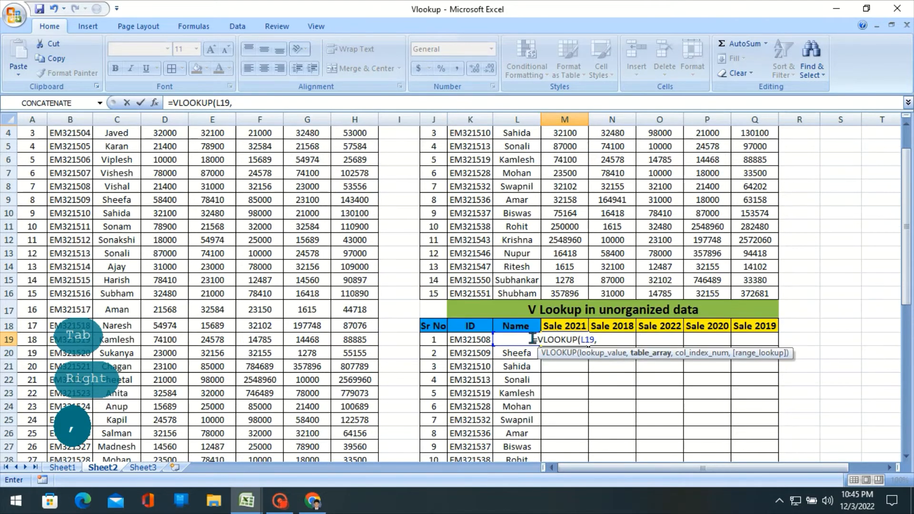
pyautogui.scroll(1, 532, 339)
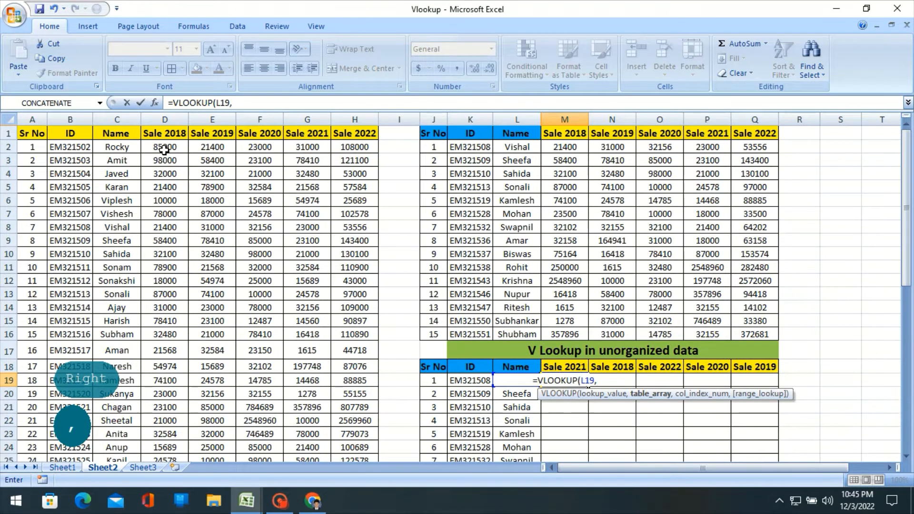
pyautogui.press('BackSpace')
pyautogui.press('BackSpace')
pyautogui.press('BackSpace')
pyautogui.press('BackSpace')
pyautogui.press('BackSpace')
pyautogui.press('BackSpace')
pyautogui.press('BackSpace')
pyautogui.press('BackSpace')
pyautogui.press('BackSpace')
pyautogui.press('BackSpace')
pyautogui.press('BackSpace')
pyautogui.press('BackSpace')
pyautogui.press('BackSpace')
pyautogui.press('BackSpace')
pyautogui.press('BackSpace')
pyautogui.press('BackSpace')
pyautogui.press('BackSpace')
pyautogui.press('BackSpace')
pyautogui.press('BackSpace')
pyautogui.press('BackSpace')
pyautogui.press('capslock')
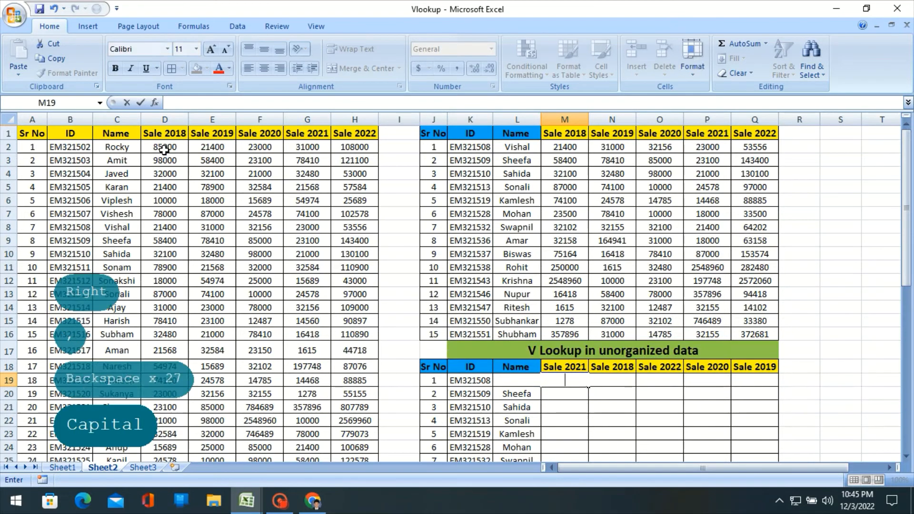
pyautogui.press('Tab')
pyautogui.press('Left')
# - Start one VLOOKUP formula across M19:Q19 using the employee name in L19 as the column-locked lookup value $L19
pyautogui.hotkey('shift', 'Right')
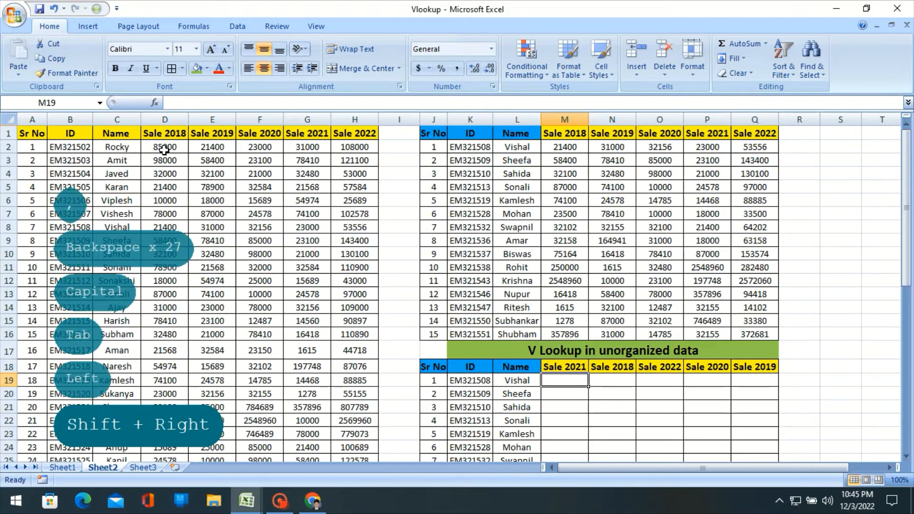
pyautogui.hotkey('shift', 'Right')
pyautogui.hotkey('shift', 'Right')
pyautogui.hotkey('shift', 'Right')
pyautogui.scroll(-1, 164, 150)
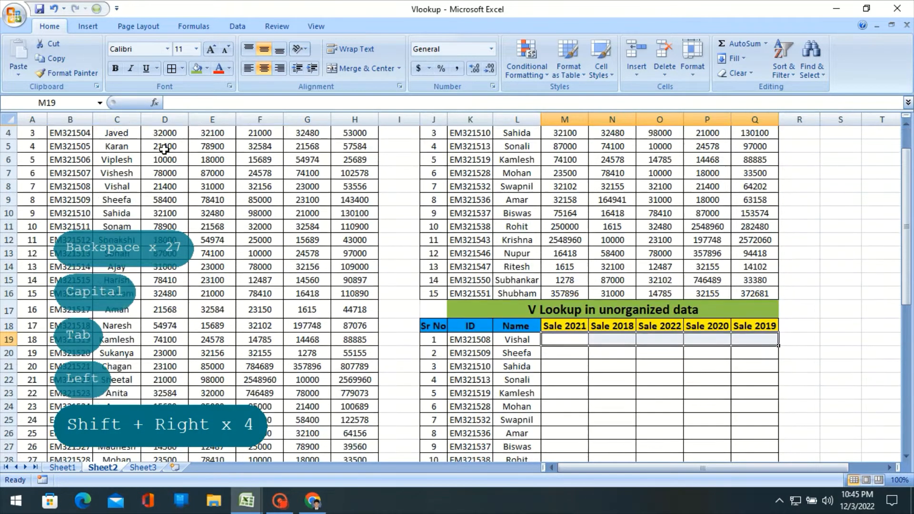
pyautogui.scroll(-1, 164, 150)
pyautogui.scroll(-1, 566, 291)
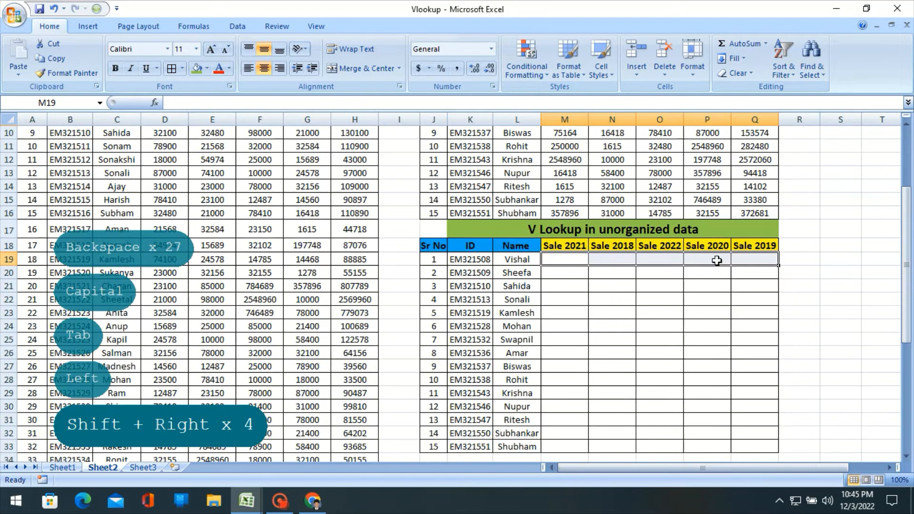
pyautogui.write('=VL')
pyautogui.press('Tab')
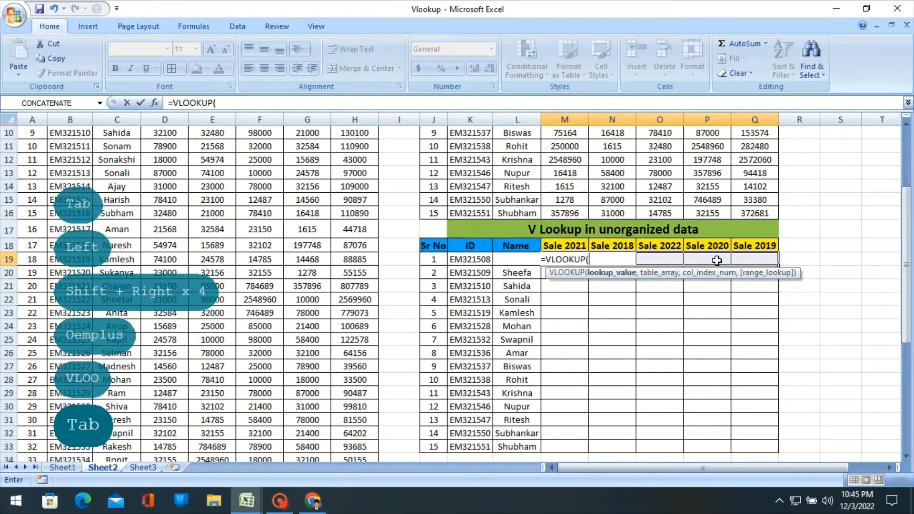
pyautogui.scroll(3, 483, 421)
pyautogui.click(477, 379)
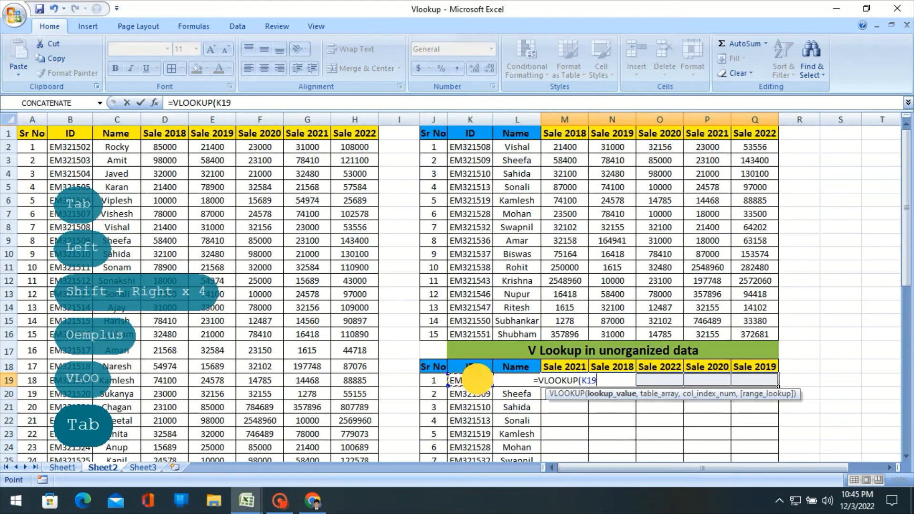
pyautogui.press('Right')
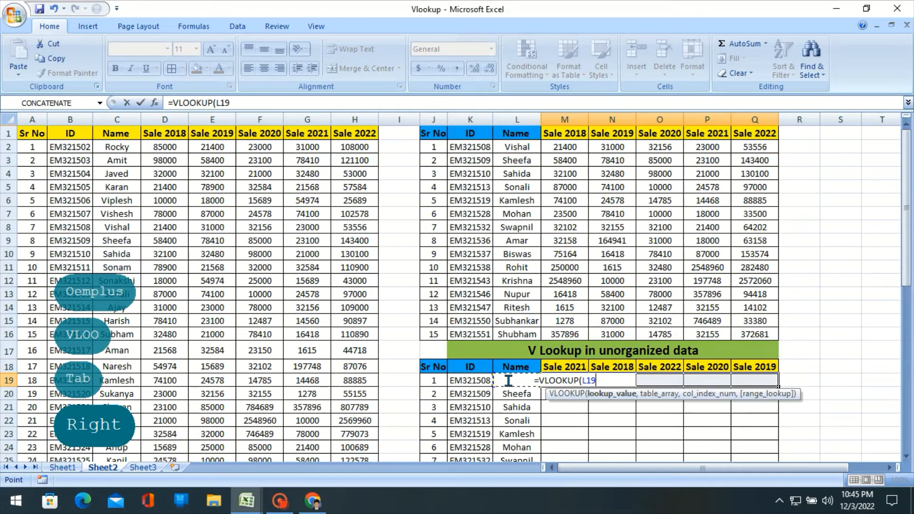
pyautogui.press('F4')
pyautogui.press('F4')
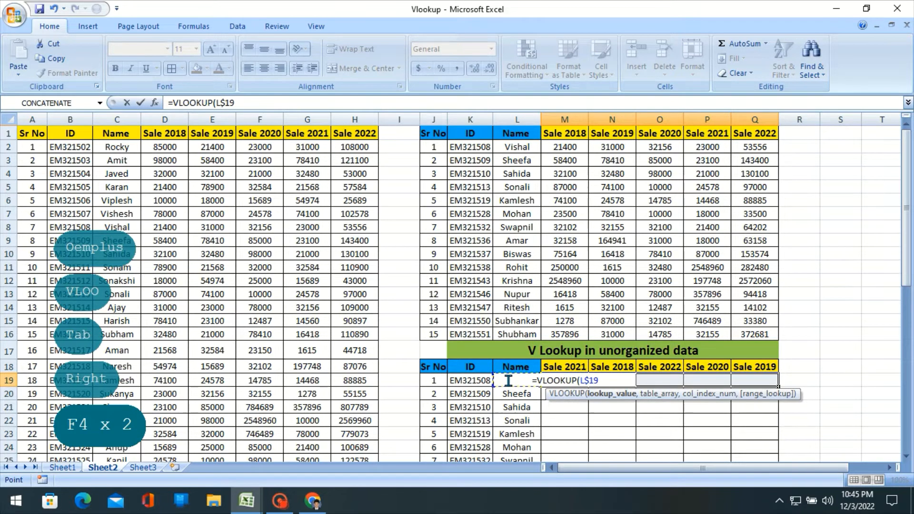
pyautogui.press('F4')
pyautogui.write(',')
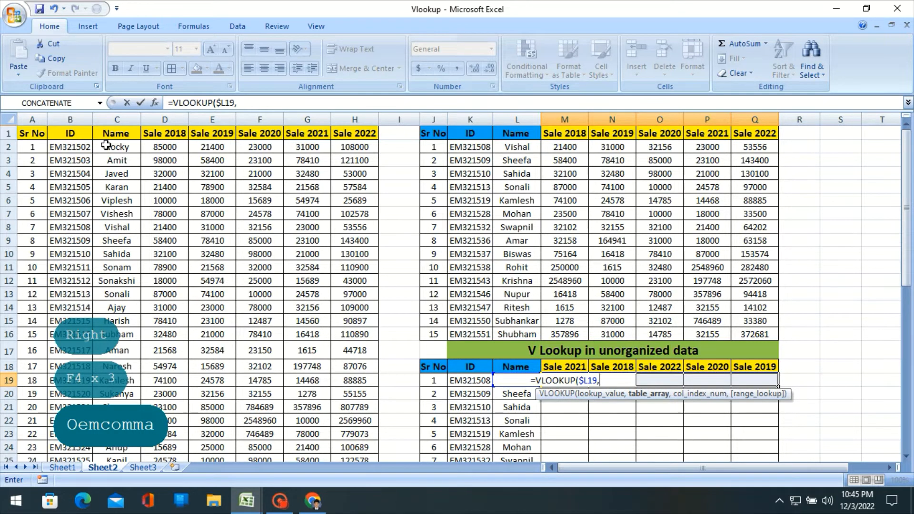
# - Set the VLOOKUP table array to the source columns Name through Sale 2022 as the absolute range $C:$H
pyautogui.click(118, 119)
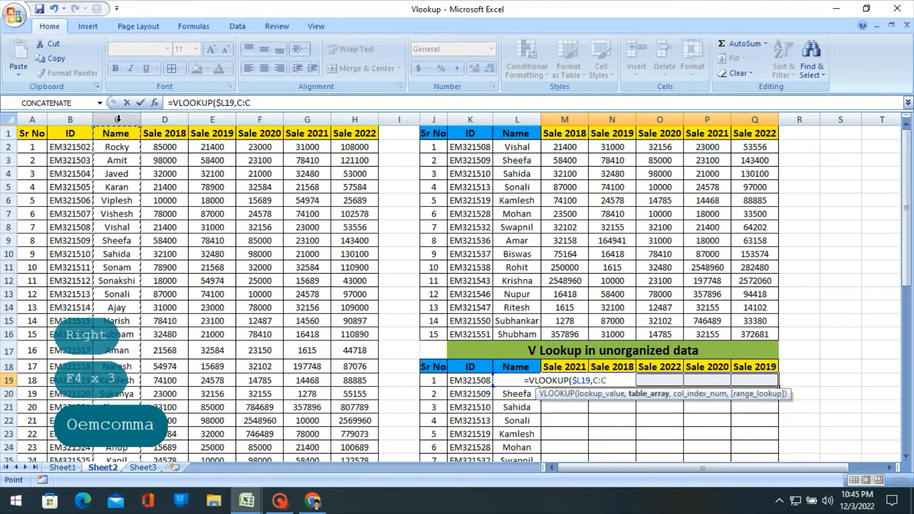
pyautogui.hotkey('shift', 'Right')
pyautogui.hotkey('shift', 'Right')
pyautogui.hotkey('shift', 'Right')
pyautogui.hotkey('shift', 'Right')
pyautogui.hotkey('shift', 'Right')
pyautogui.hotkey('shift', 'Right')
pyautogui.hotkey('shift', 'Left')
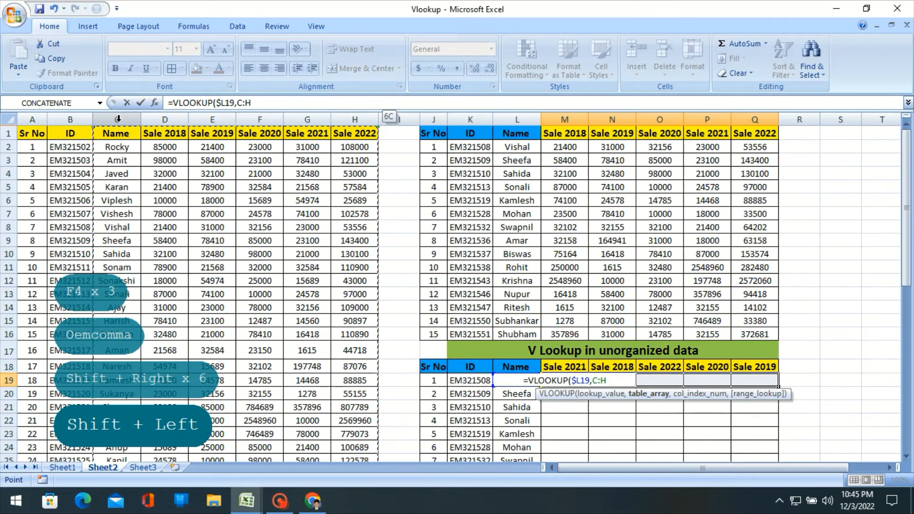
pyautogui.press('F4')
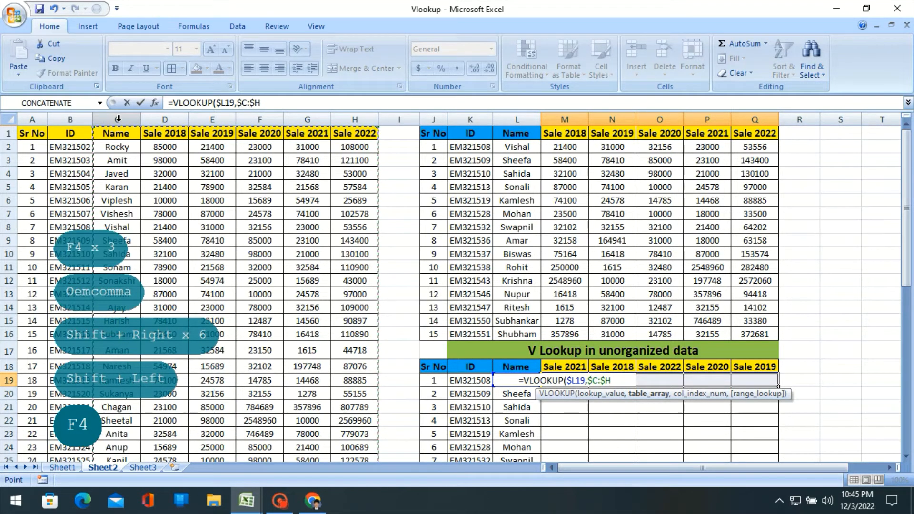
pyautogui.write(',')
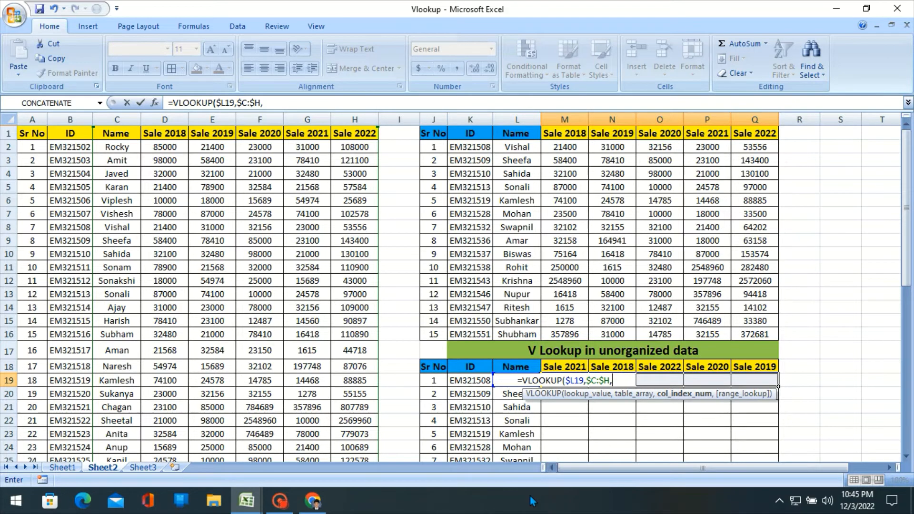
# - Enter the column index array {5,2,6,4,3} to match the rearranged sale headers
pyautogui.write('{')
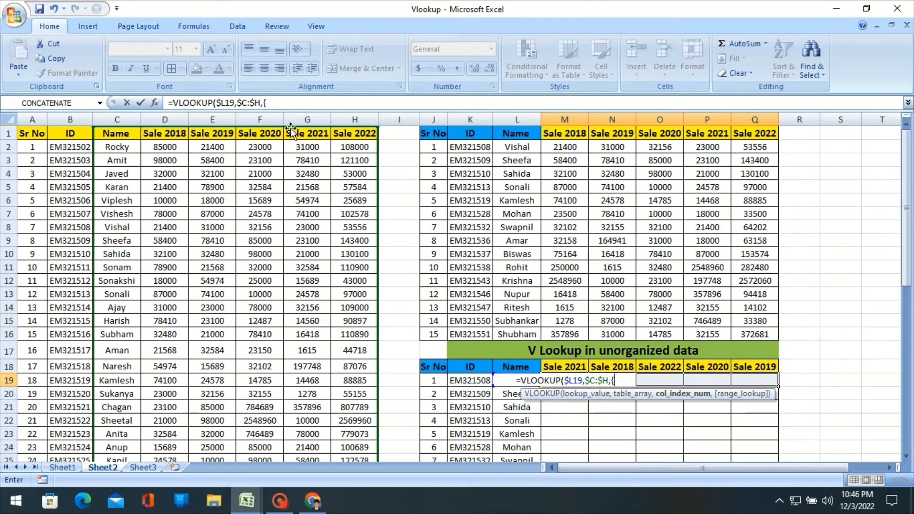
pyautogui.write('5')
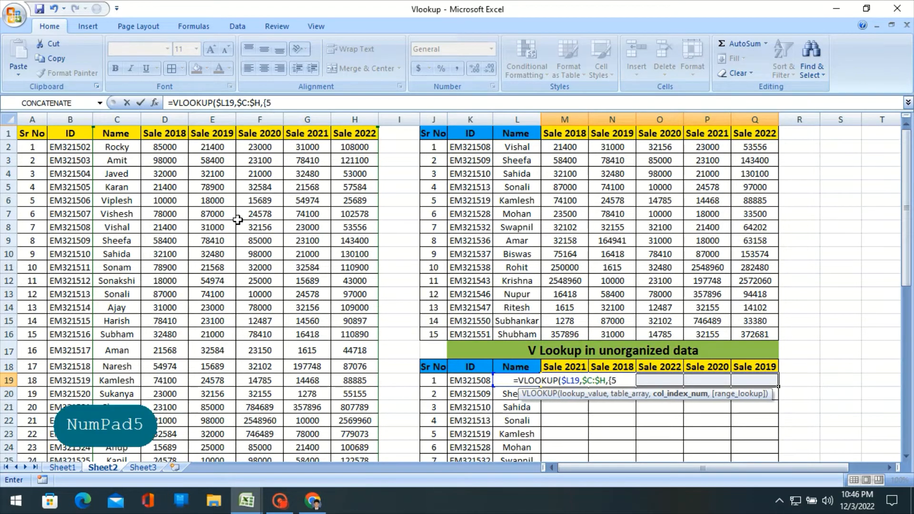
pyautogui.write(',')
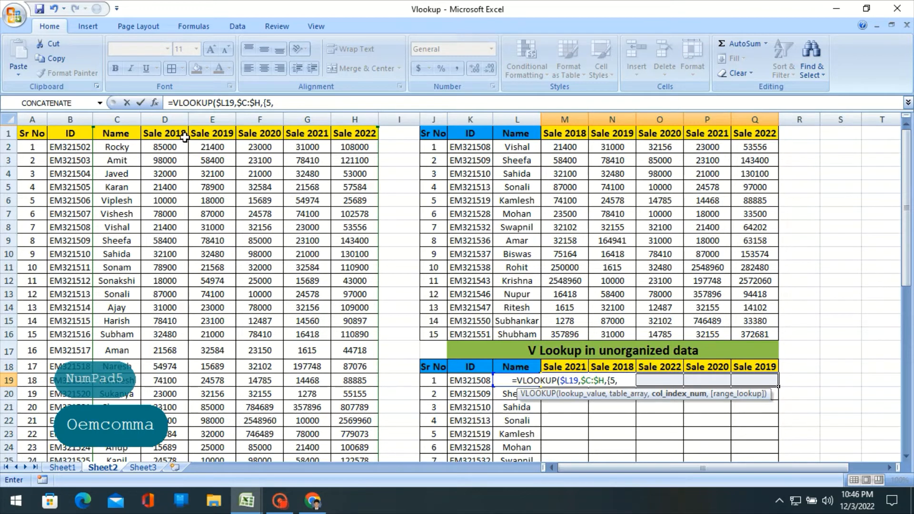
pyautogui.write('2')
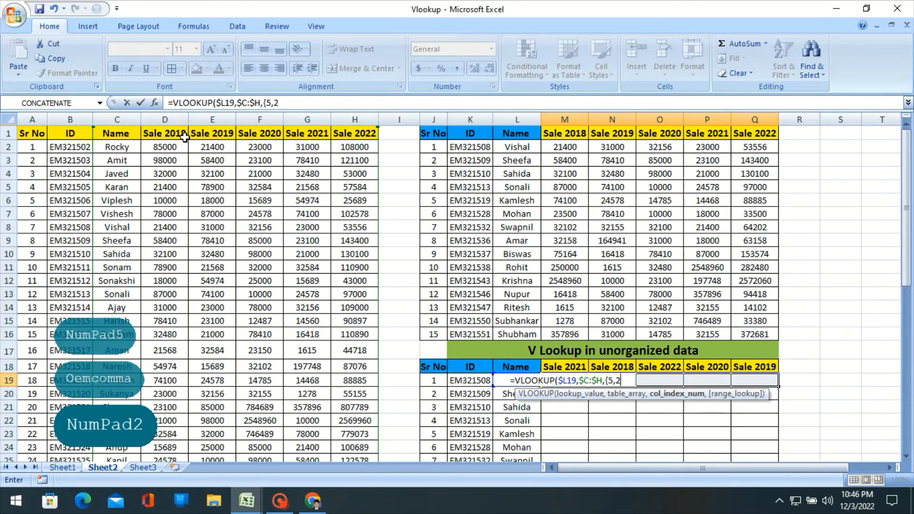
pyautogui.write(',')
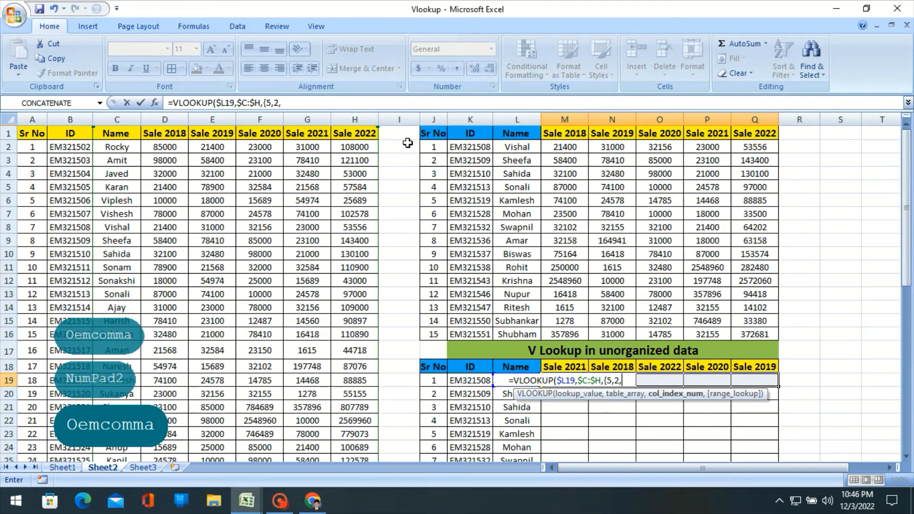
pyautogui.write('6')
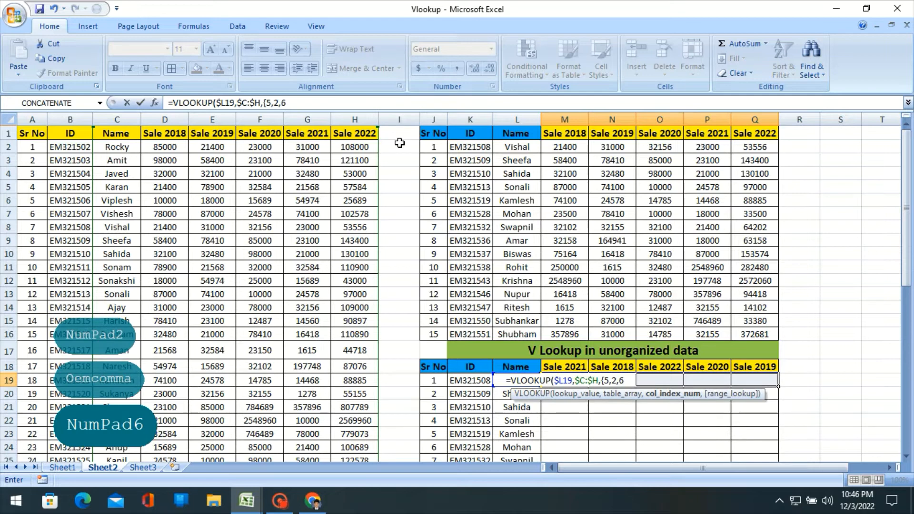
pyautogui.write(',')
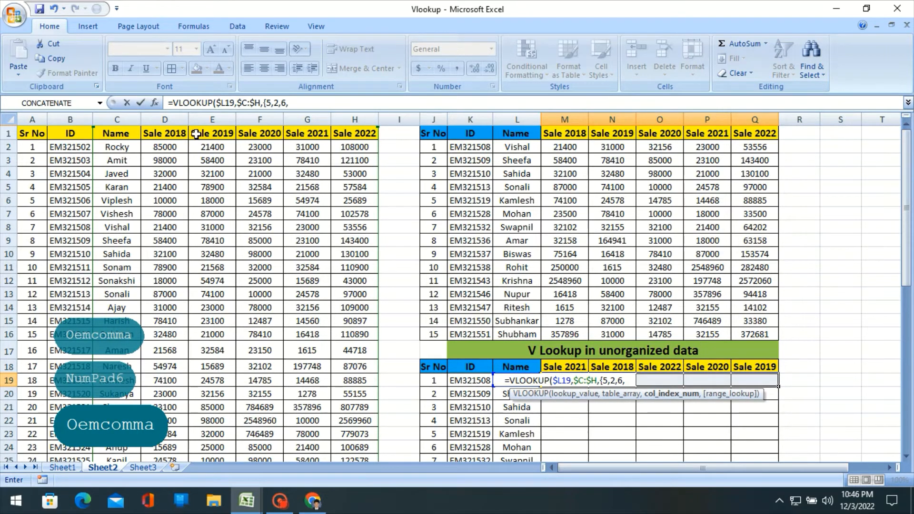
pyautogui.write('4,')
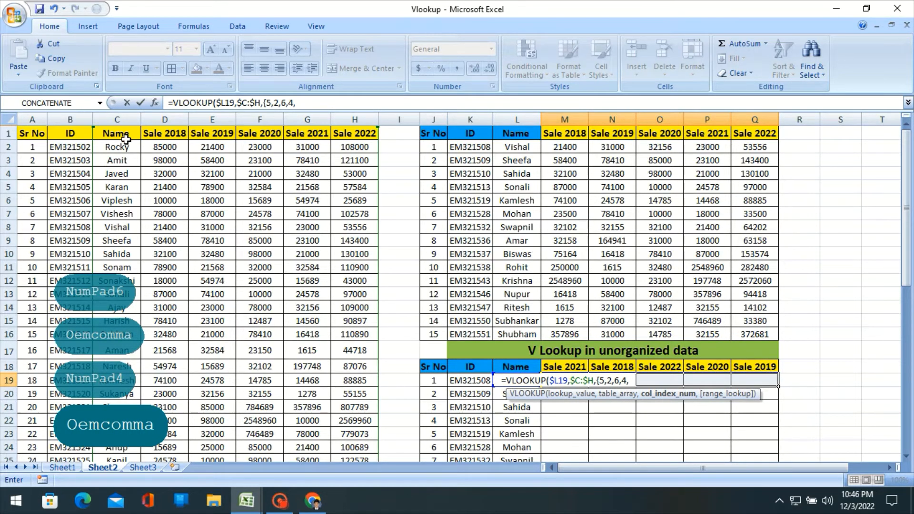
pyautogui.write('3')
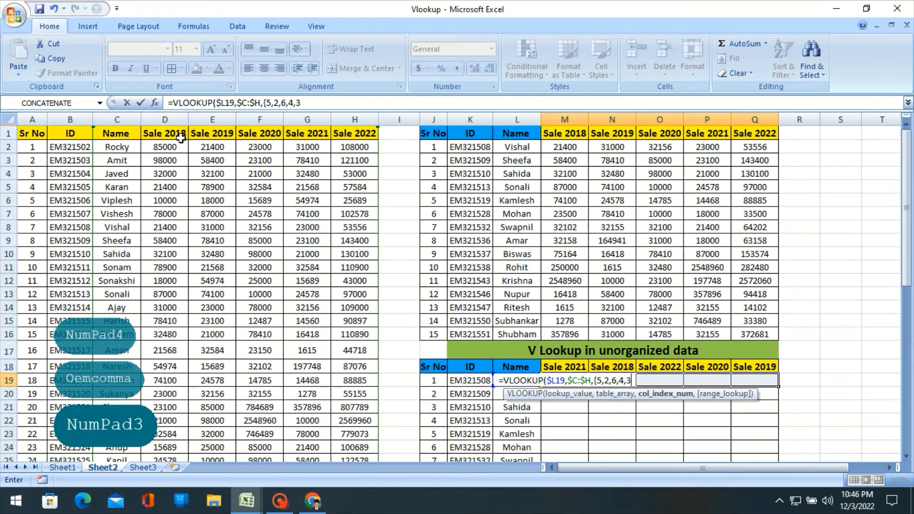
pyautogui.write('}')
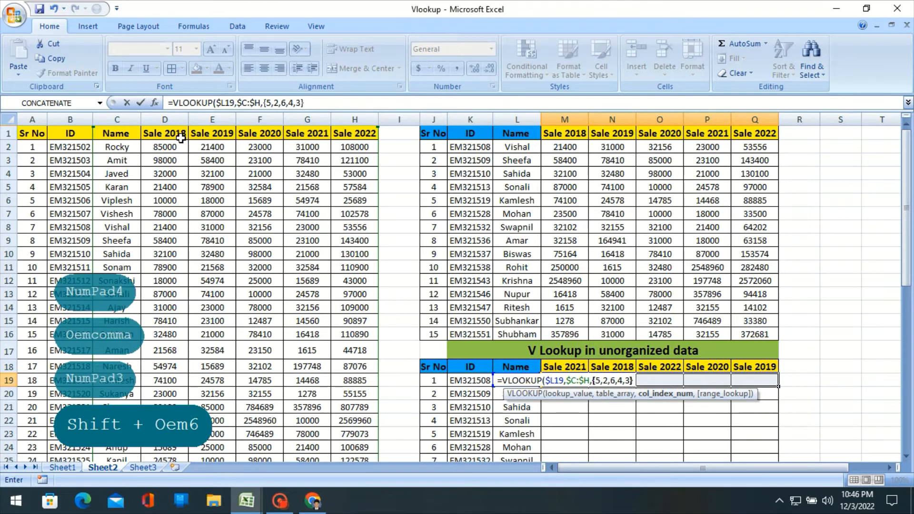
pyautogui.write(',')
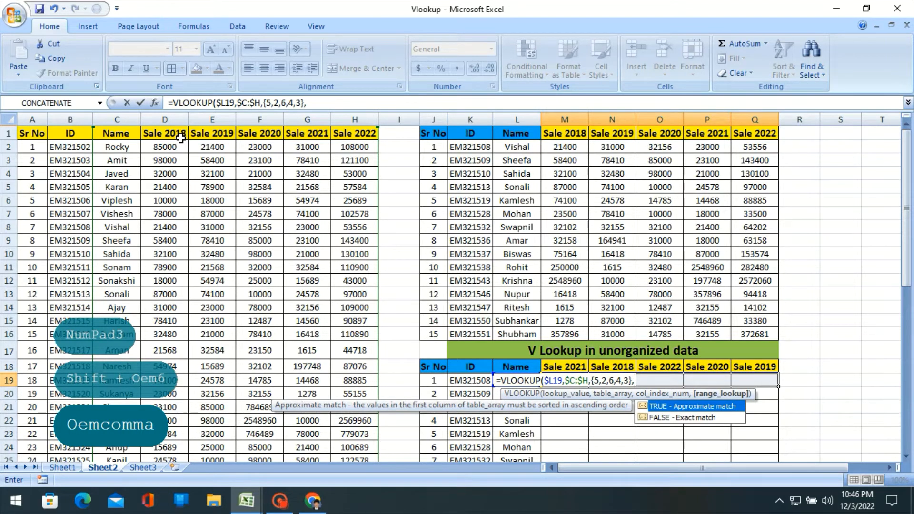
pyautogui.write('0')
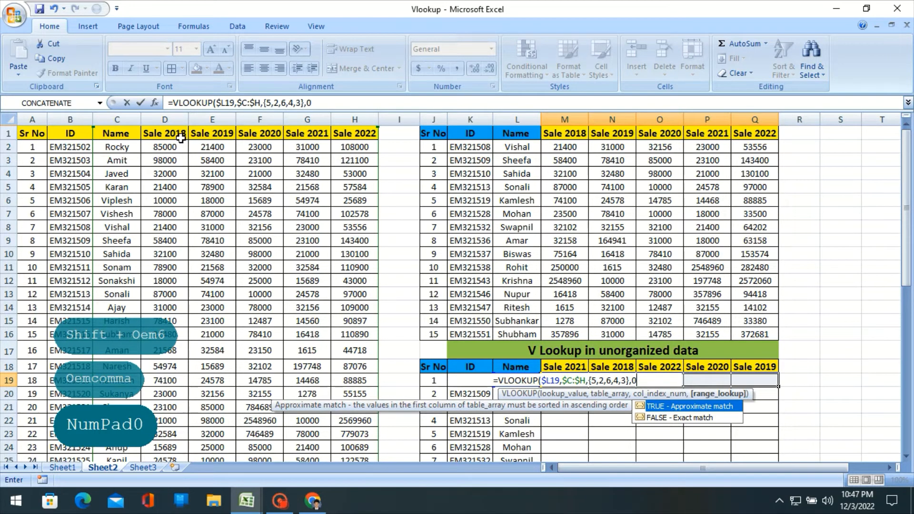
# - Set the range lookup argument to 0 for an exact match and enter the formula as an array formula in M19:Q19
pyautogui.hotkey('ctrl', 'shift', 'Return')
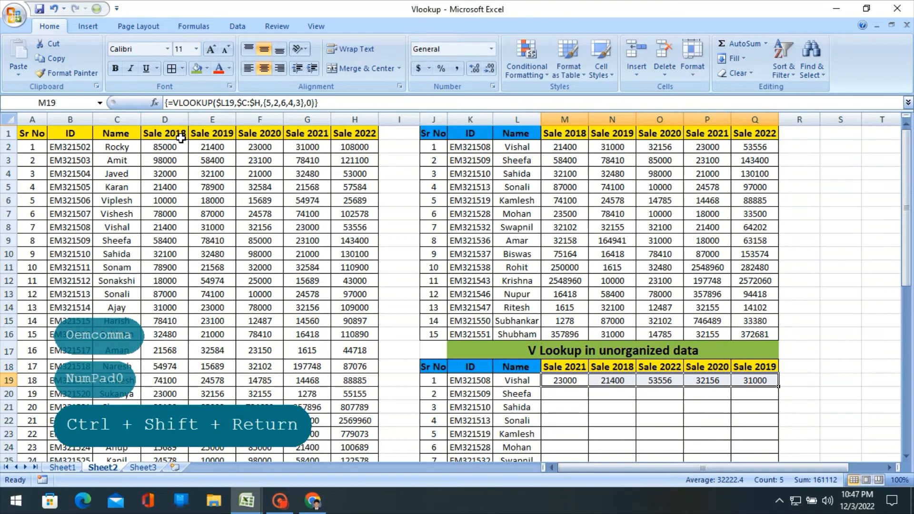
# - Compare the lookup results in M19:Q19 with the same employee's sales in source row 8
pyautogui.press('Right')
pyautogui.press('Left')
pyautogui.press('Left')
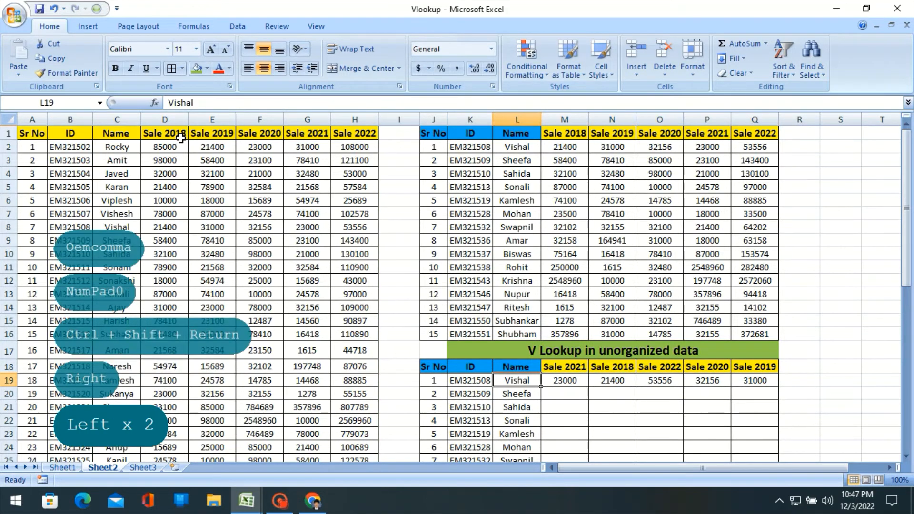
pyautogui.scroll(-1, 249, 189)
pyautogui.scroll(1, 543, 371)
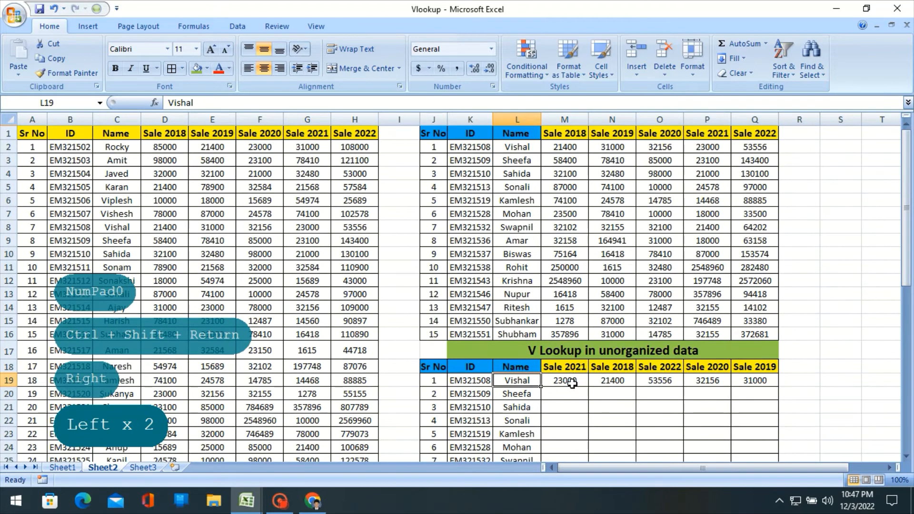
pyautogui.click(572, 383)
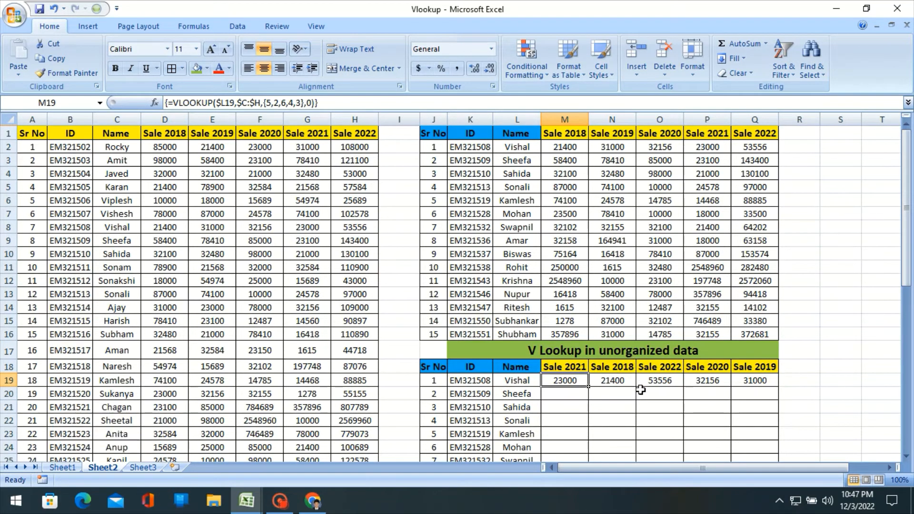
pyautogui.click(312, 235)
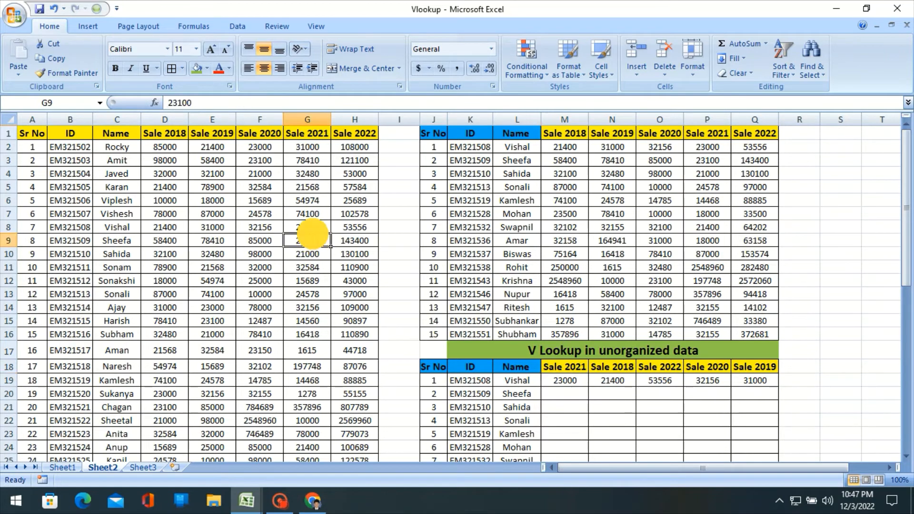
pyautogui.click(175, 229)
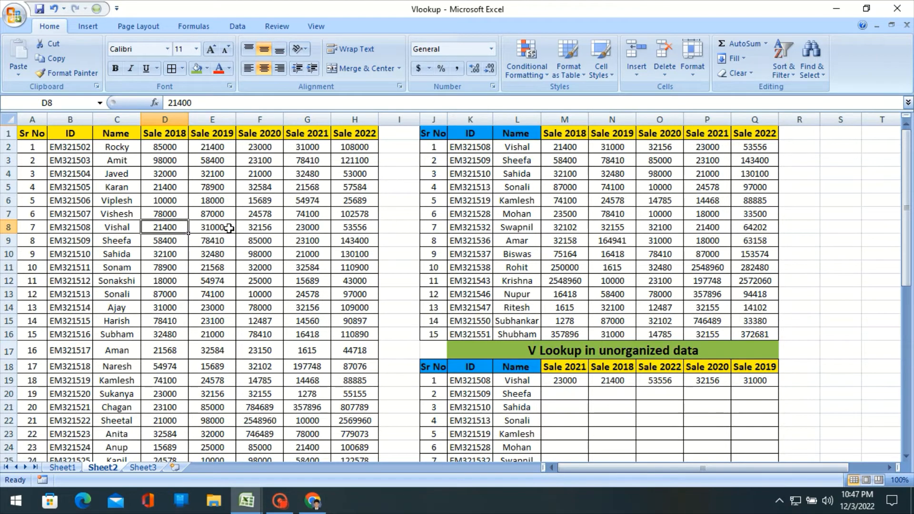
pyautogui.click(361, 228)
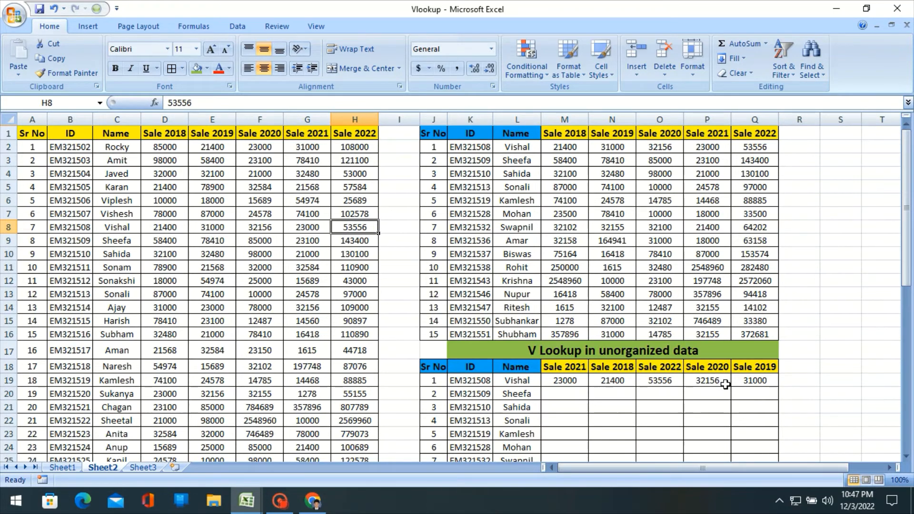
pyautogui.click(268, 228)
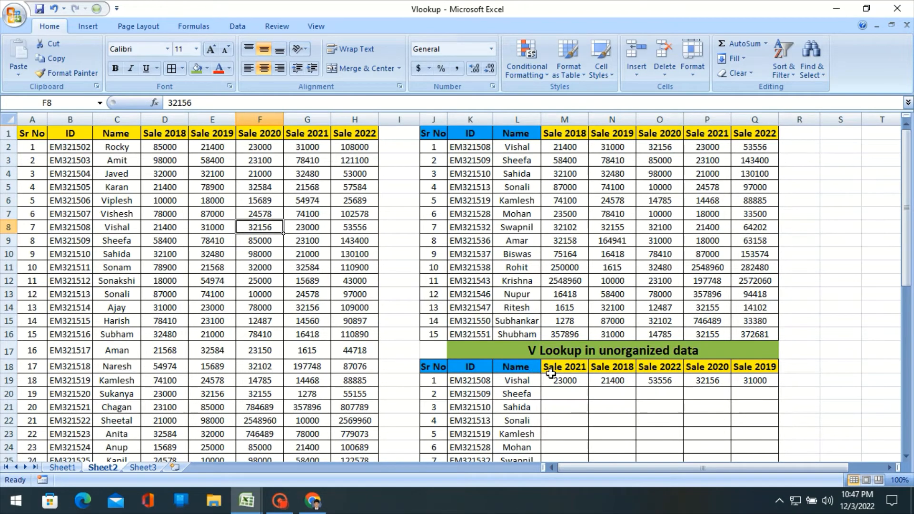
pyautogui.click(566, 381)
pyautogui.hotkey('shift', 'Right')
pyautogui.hotkey('shift', 'Right')
pyautogui.hotkey('shift', 'Right')
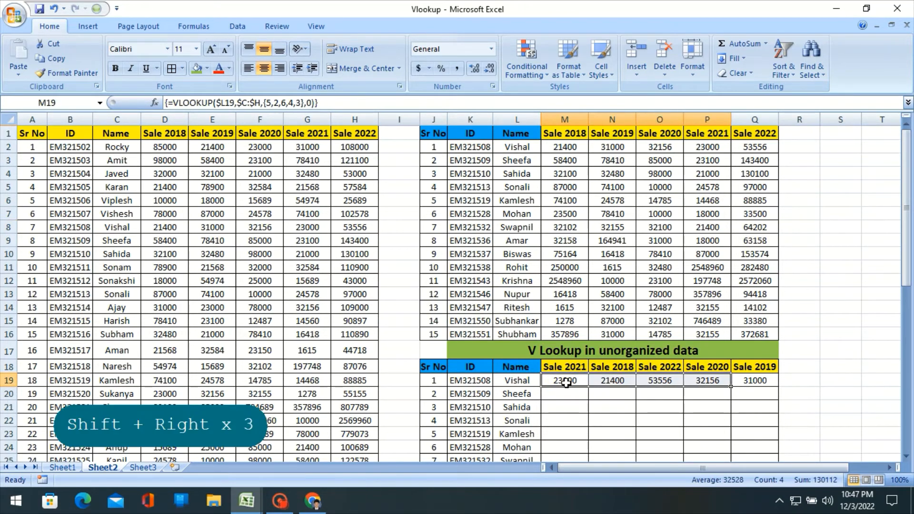
pyautogui.press('Left')
pyautogui.press('Right')
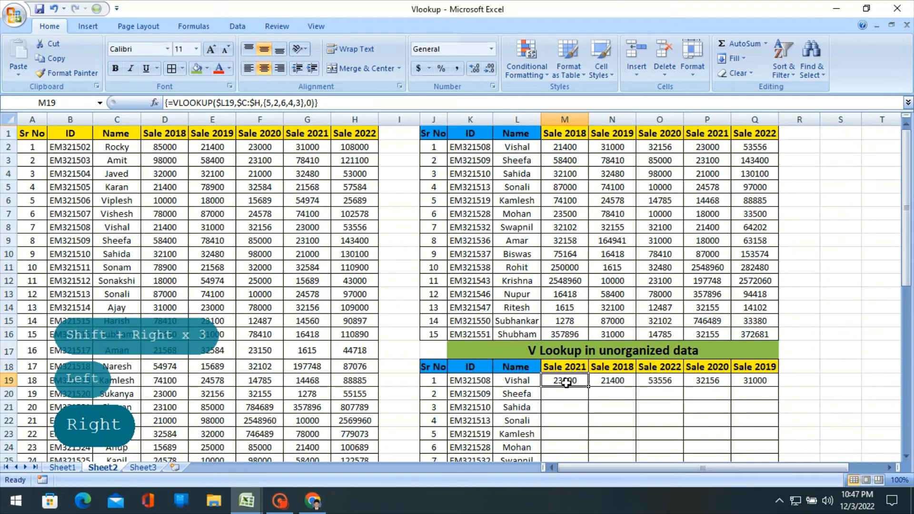
pyautogui.press('Up')
pyautogui.press('Down')
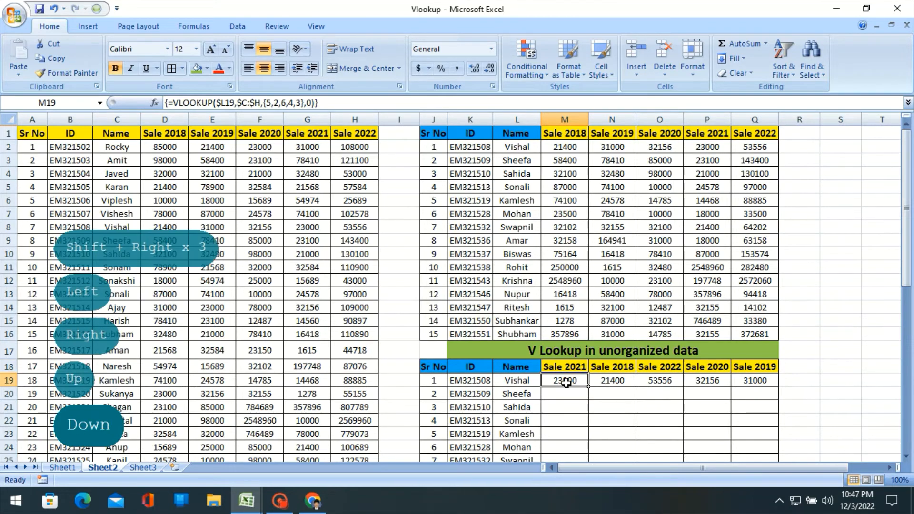
# - Fill the VLOOKUP array formula from M19:Q19 down through row 33 of the unorganized table
pyautogui.hotkey('shift', 'Right')
pyautogui.hotkey('shift', 'Right')
pyautogui.hotkey('shift', 'Right')
pyautogui.hotkey('shift', 'Right')
pyautogui.scroll(-3, 878, 388)
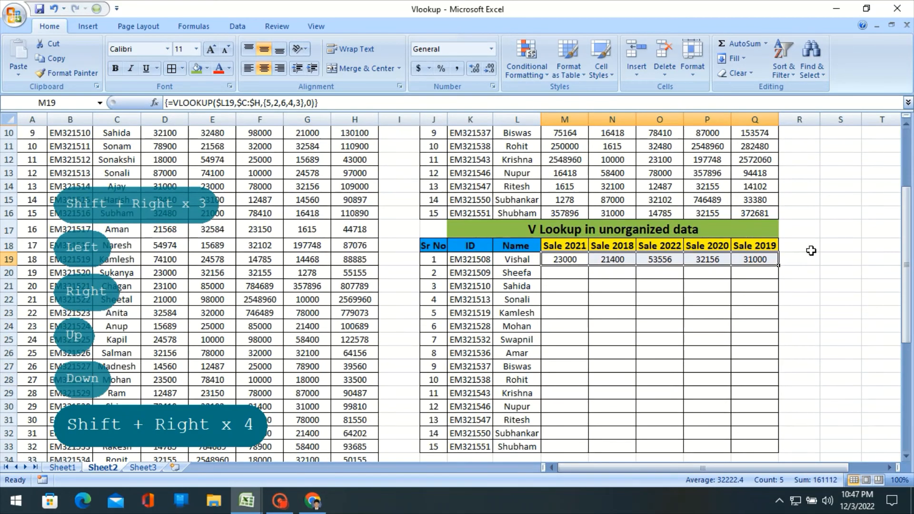
pyautogui.moveTo(777, 265); pyautogui.dragTo(775, 448)
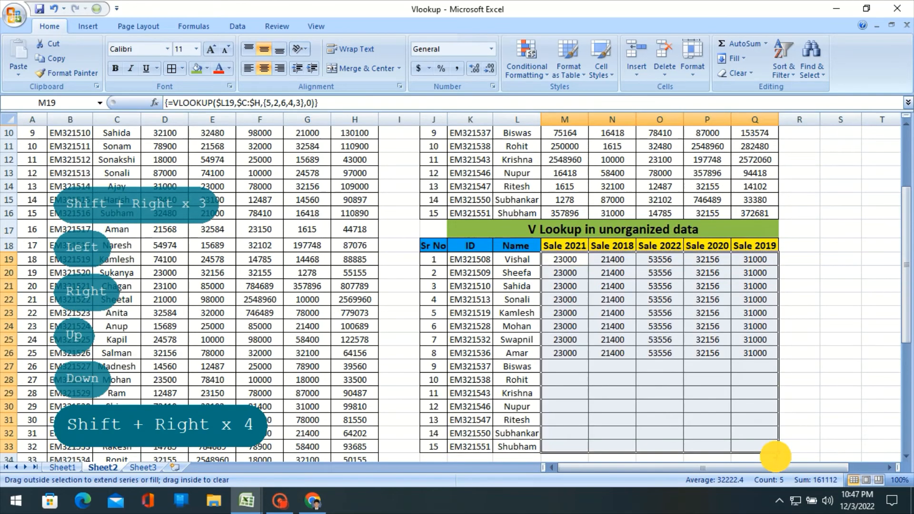
# - Examine the filled lookup results and the formulas in row 23 of the unorganized table
pyautogui.scroll(-3, 752, 333)
pyautogui.click(695, 185)
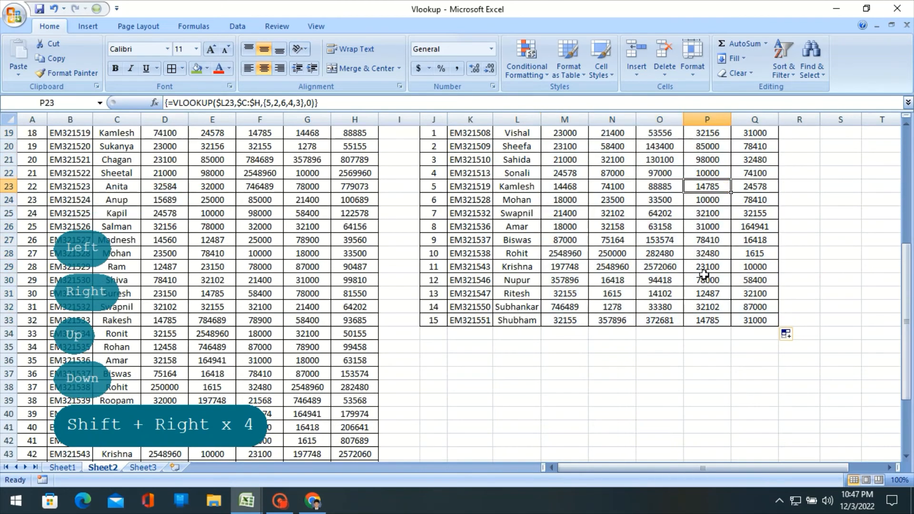
pyautogui.scroll(2, 651, 310)
pyautogui.scroll(-2, 650, 304)
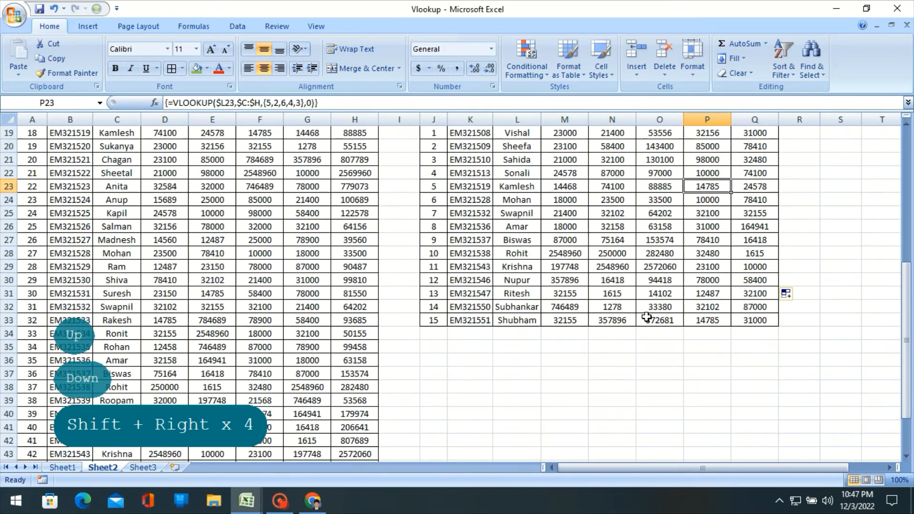
pyautogui.scroll(4, 648, 314)
pyautogui.click(648, 326)
pyautogui.press('Down')
pyautogui.press('Down')
pyautogui.scroll(-3, 676, 348)
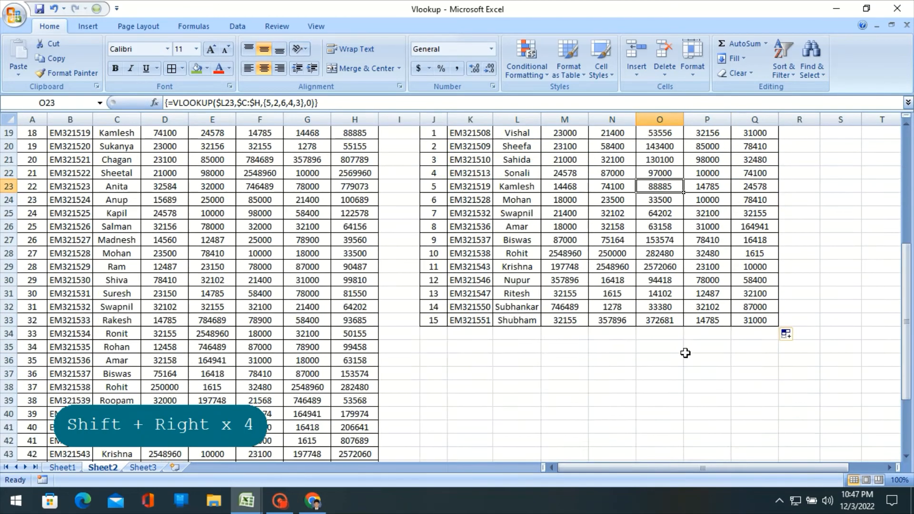
pyautogui.scroll(1, 550, 291)
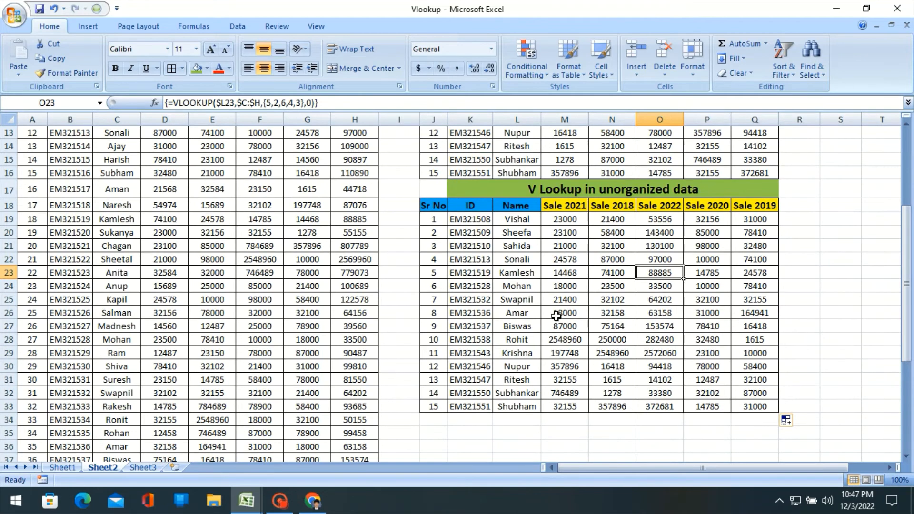
# - Compare the Sale 2021 lookup result in M26 with the same employee's source value in G36
pyautogui.click(559, 314)
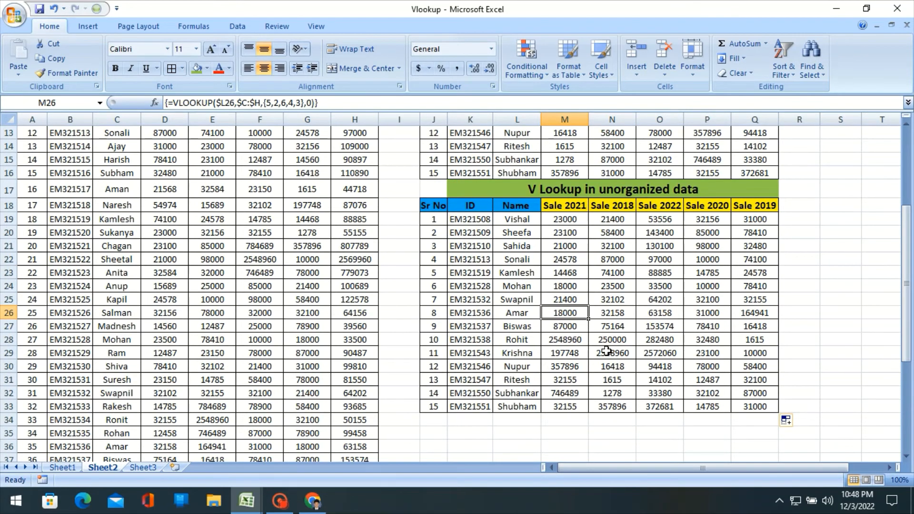
pyautogui.press('Left')
pyautogui.press('Right')
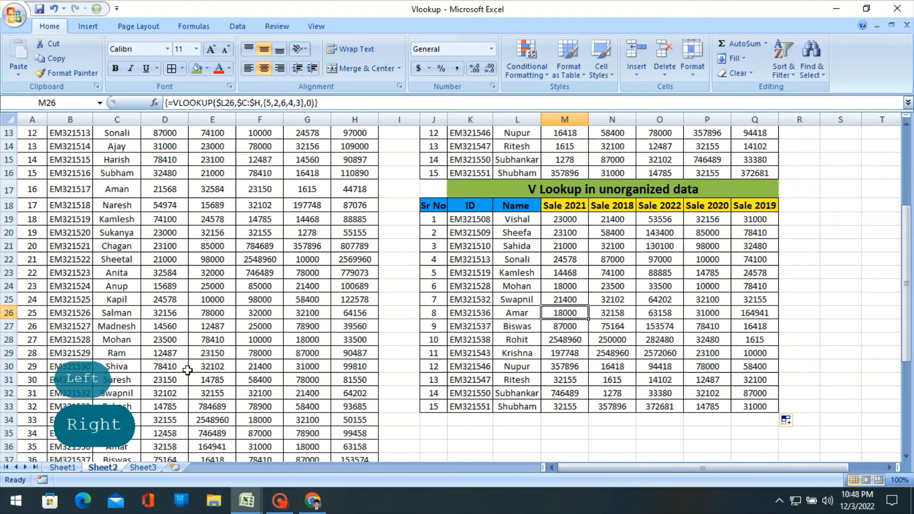
pyautogui.scroll(-2, 129, 367)
pyautogui.click(127, 362)
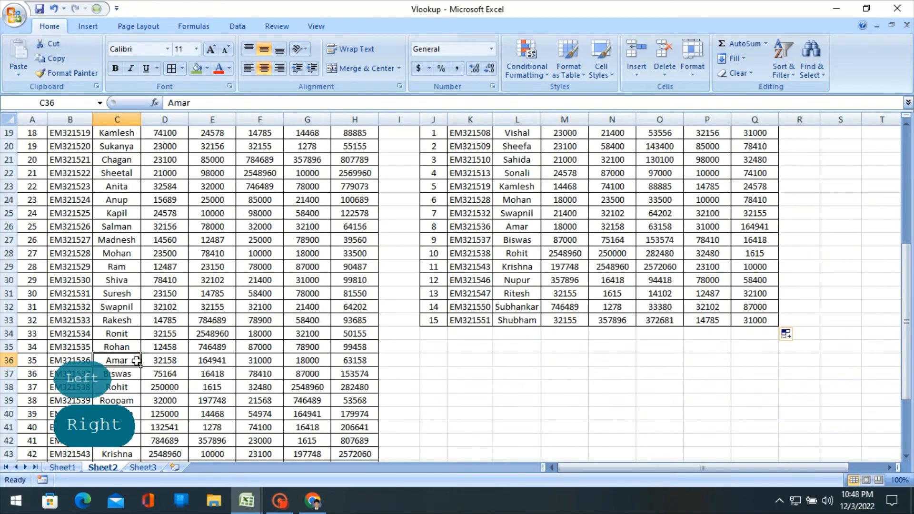
pyautogui.click(307, 360)
pyautogui.scroll(3, 325, 303)
pyautogui.scroll(3, 324, 303)
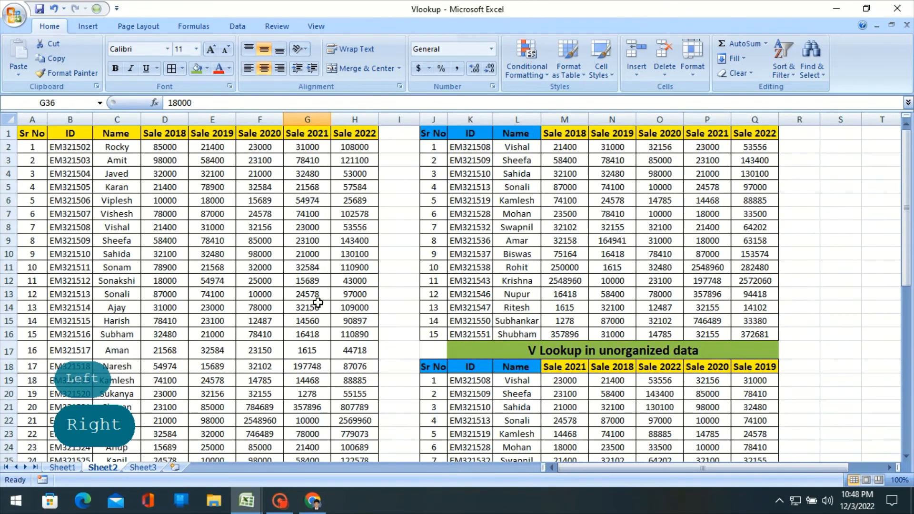
pyautogui.scroll(-5, 339, 215)
pyautogui.scroll(-3, 339, 215)
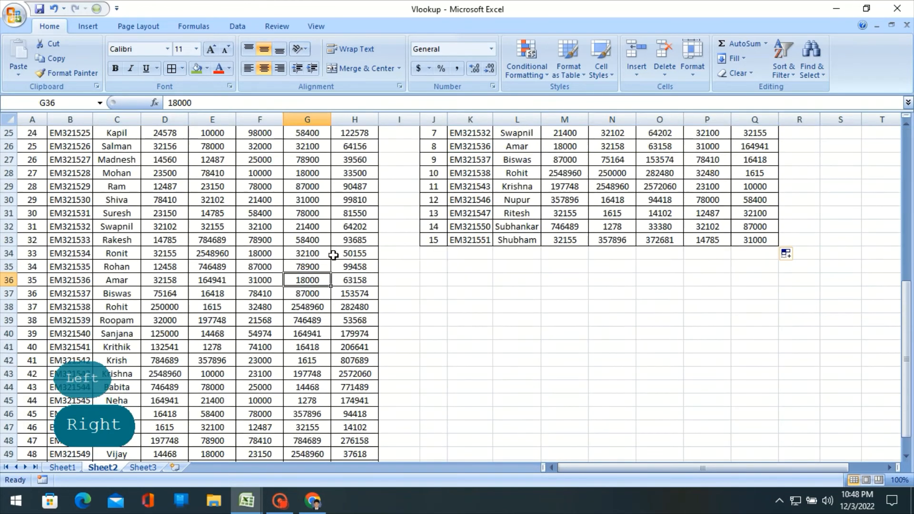
pyautogui.scroll(3, 618, 338)
pyautogui.press('Tab')
pyautogui.press('Tab')
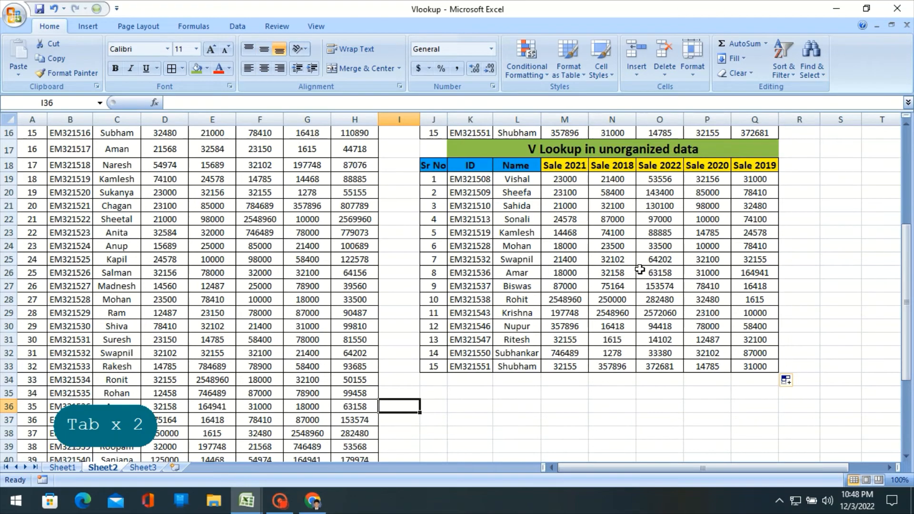
# - Compare the Sale 2020 lookup result in P26 with the source value in F36 and check the table headers
pyautogui.click(708, 273)
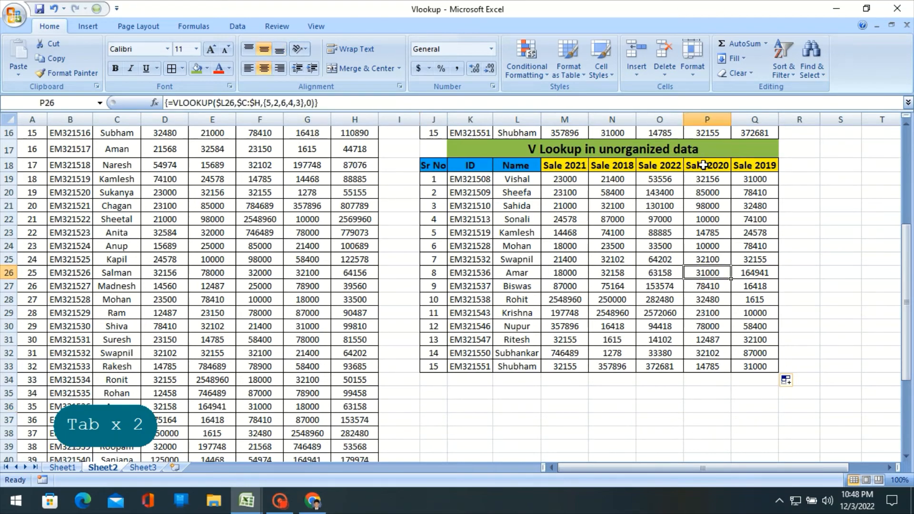
pyautogui.click(247, 405)
pyautogui.scroll(5, 261, 181)
pyautogui.scroll(-2, 260, 184)
pyautogui.scroll(-4, 260, 184)
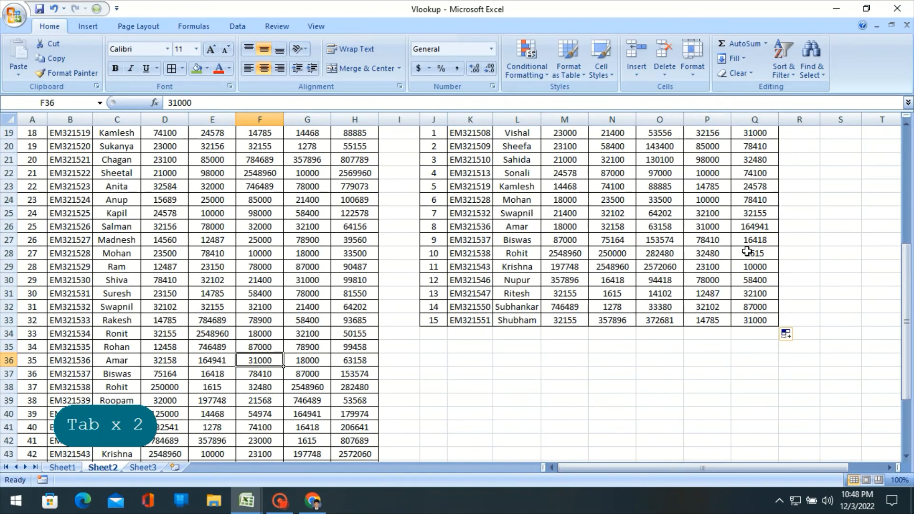
pyautogui.scroll(4, 742, 250)
pyautogui.scroll(-1, 742, 251)
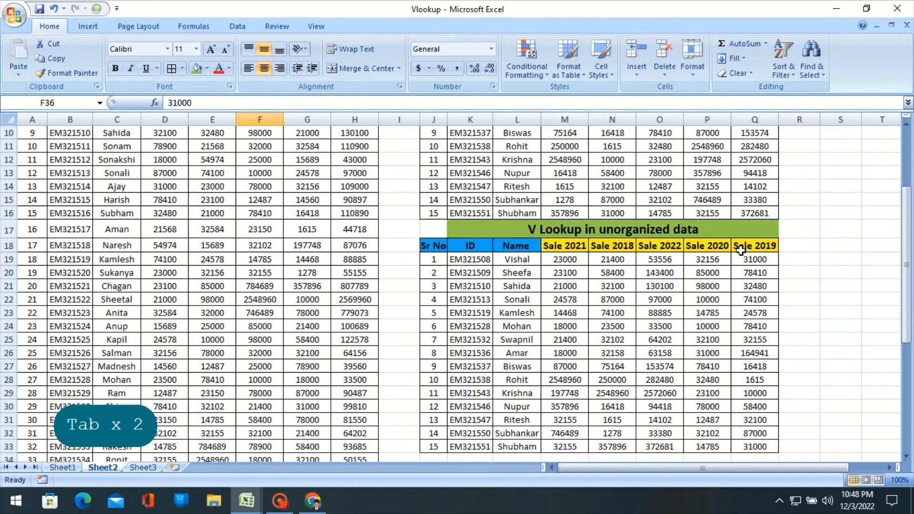
pyautogui.scroll(1, 739, 251)
pyautogui.scroll(2, 671, 331)
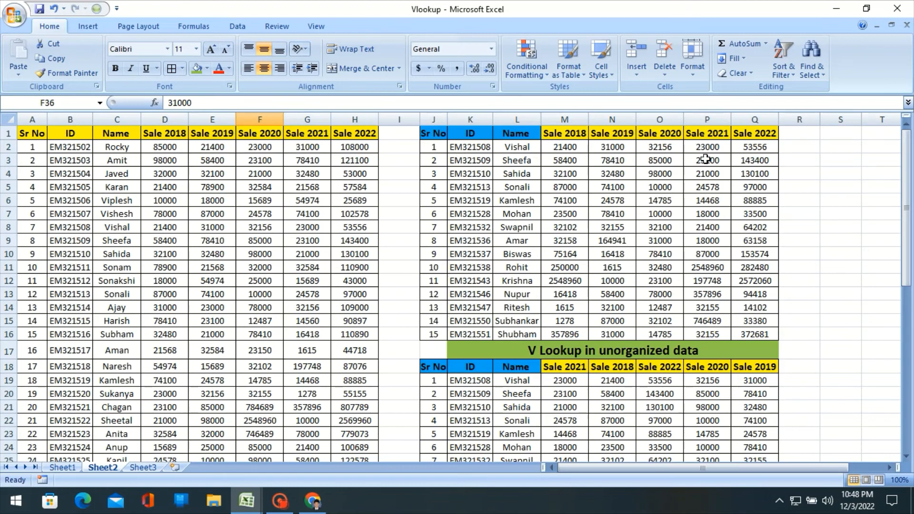
# - Compare the COLUMNS-based VLOOKUP formula in M3 with the array formulas in O19 and M21
pyautogui.click(567, 158)
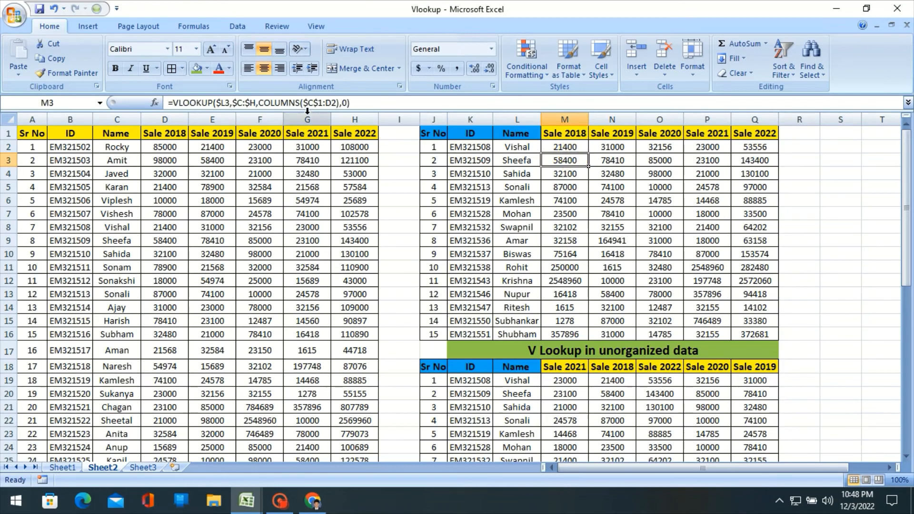
pyautogui.scroll(-2, 508, 304)
pyautogui.click(672, 301)
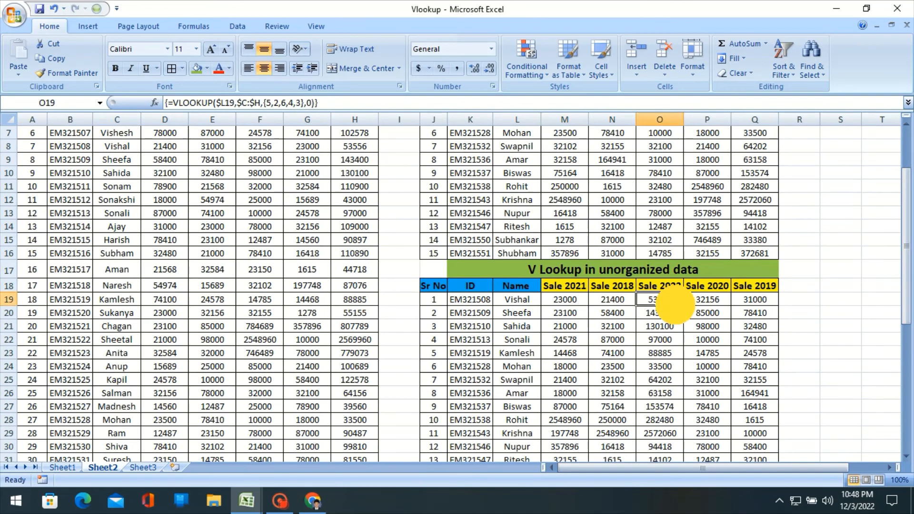
pyautogui.click(545, 288)
pyautogui.click(568, 328)
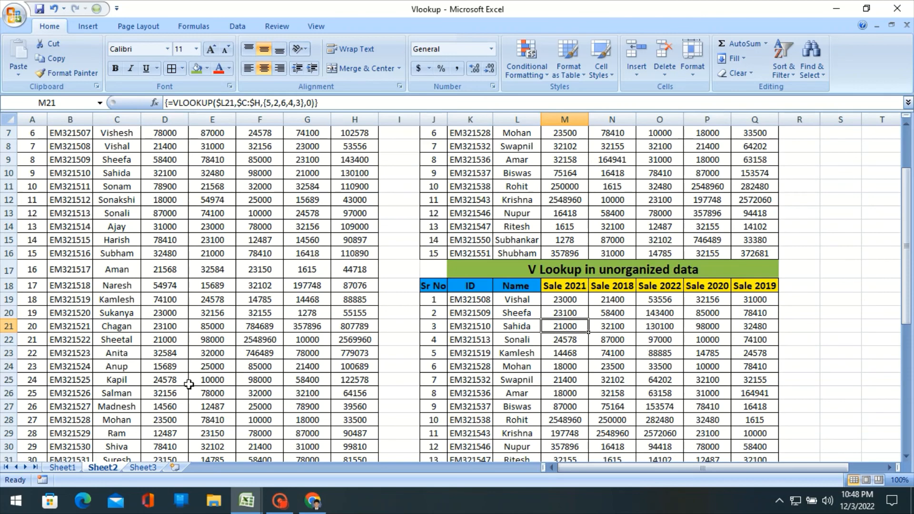
# - Check Sheet1 of the Vlookup workbook, then switch to the Book2 workbook and show the employee sales data on its Sheet1
pyautogui.scroll(-1, 188, 384)
pyautogui.click(75, 467)
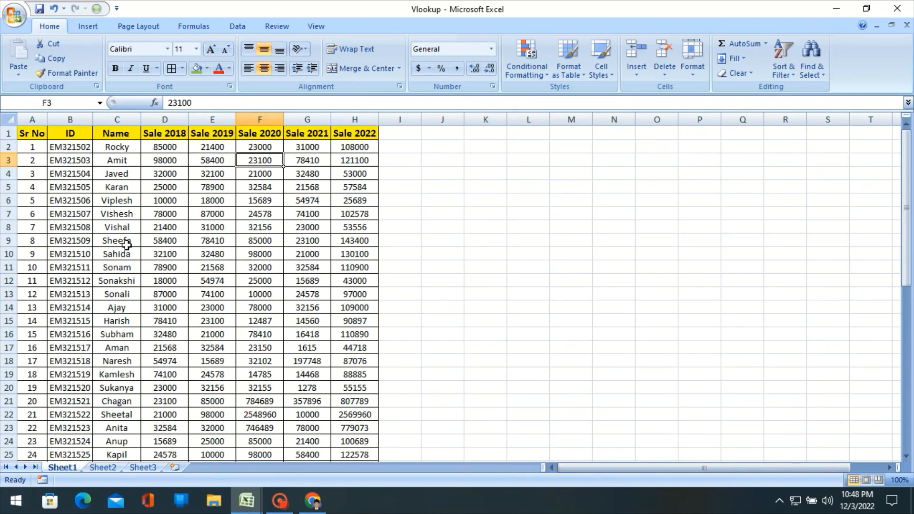
pyautogui.click(247, 500)
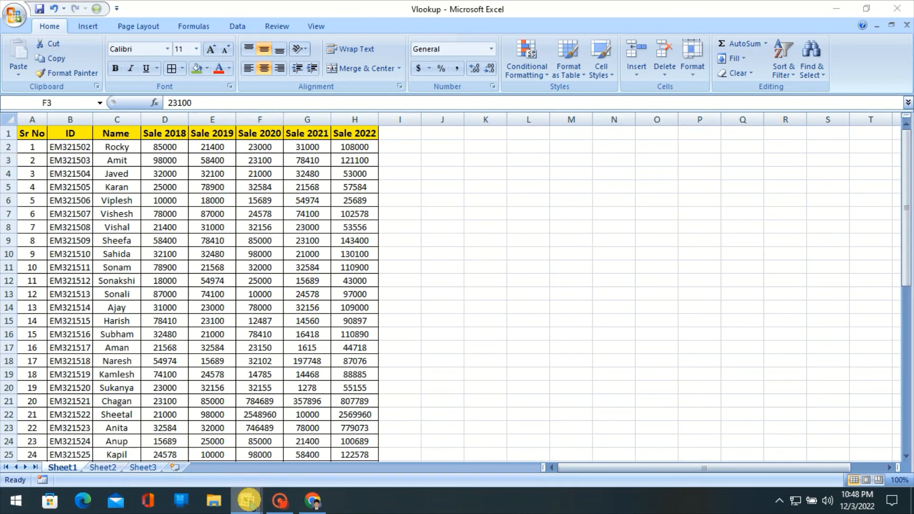
pyautogui.click(307, 423)
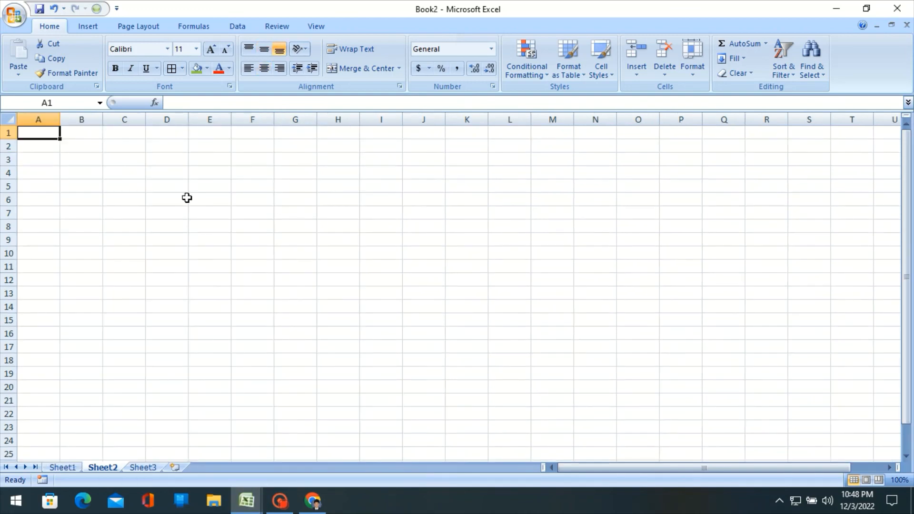
pyautogui.click(62, 467)
pyautogui.scroll(-3, 153, 161)
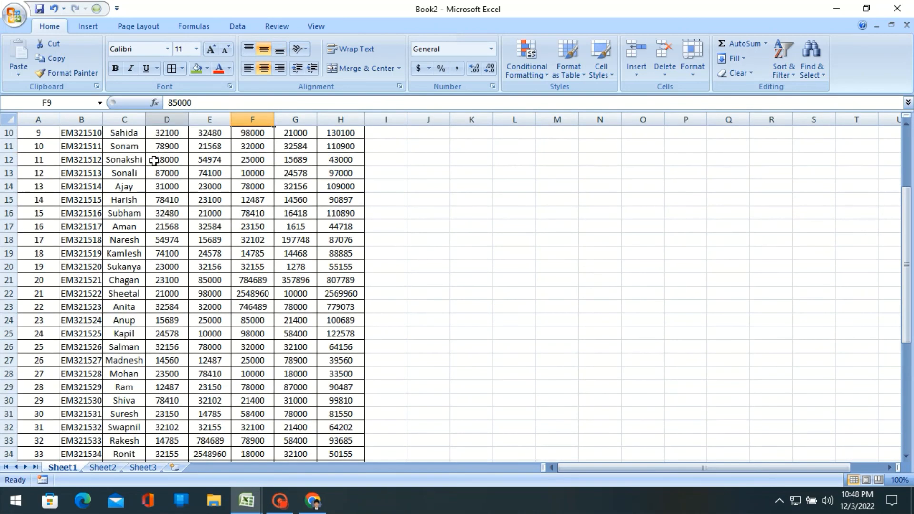